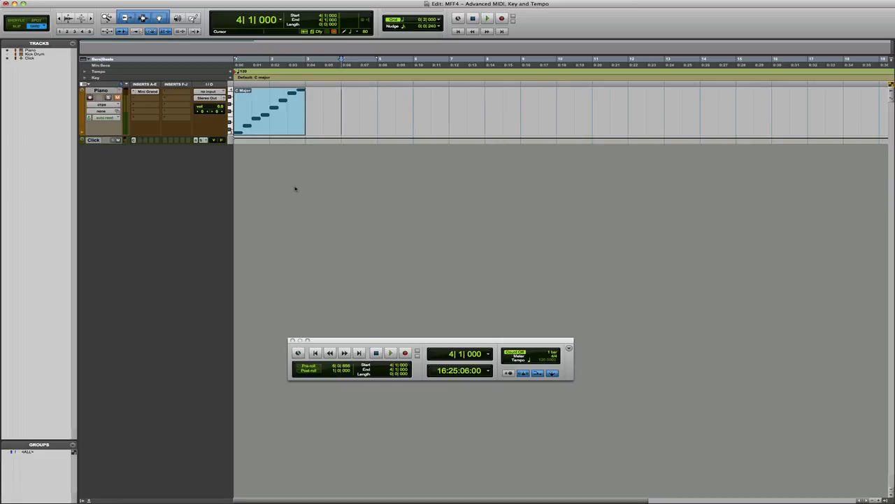
# Inspect the C Major clip's notes in the MIDI editor and return to the Edit window.
pyautogui.doubleClick(270, 126)
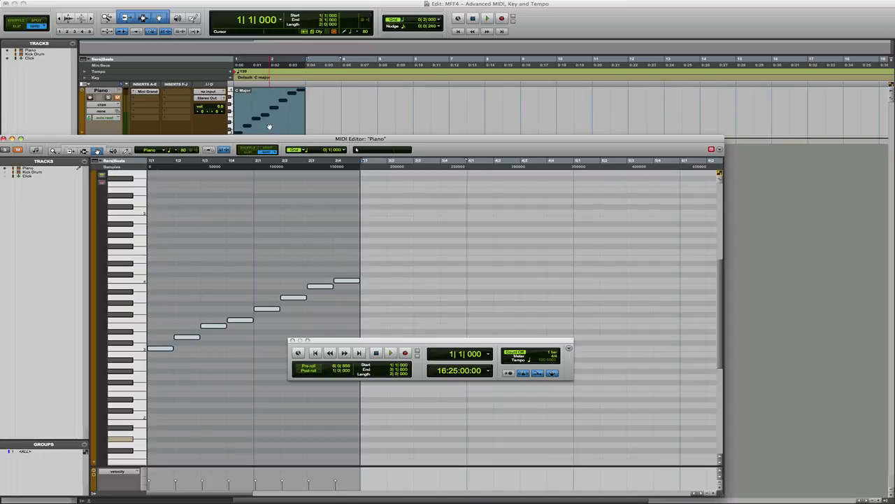
pyautogui.hotkey('ctrl', '=')
pyautogui.hotkey('ctrl', '=')
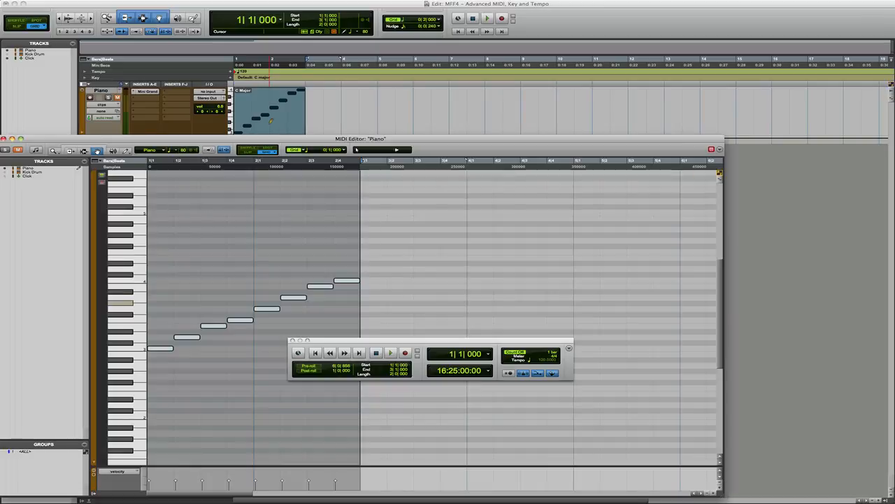
pyautogui.hotkey('ctrl', '=')
pyautogui.hotkey('ctrl', '=')
pyautogui.hotkey('ctrl', '=')
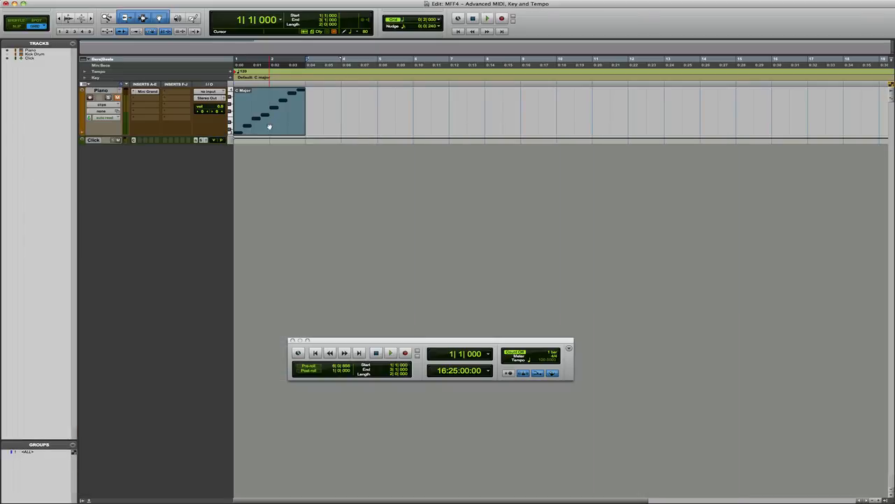
# Unmute the Piano track and play its C Major clip from the session start.
pyautogui.click(118, 98)
pyautogui.press('Return')
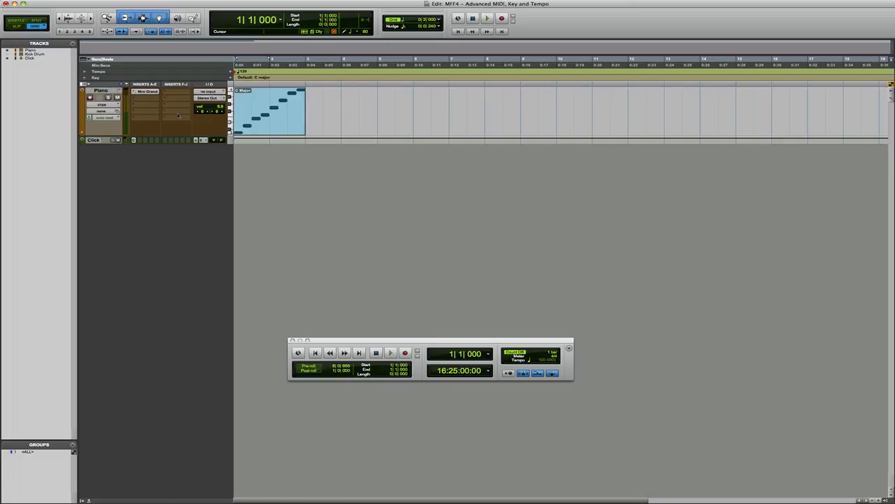
pyautogui.press('space')
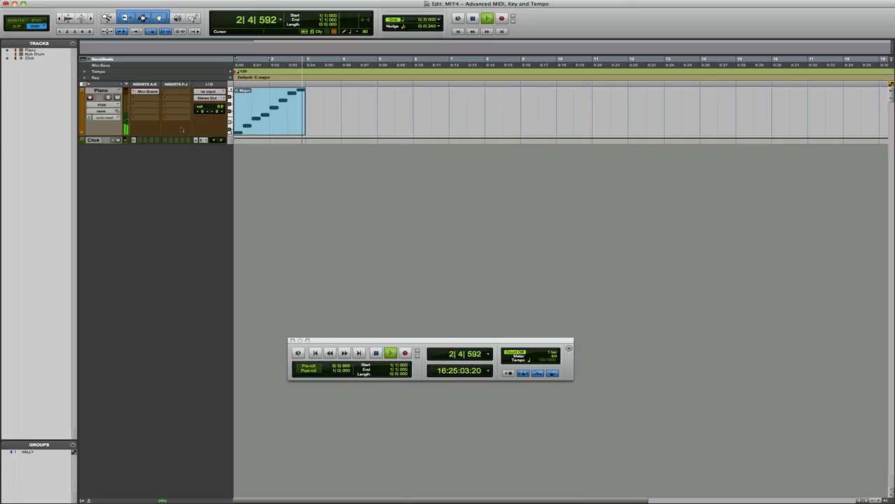
pyautogui.press('space')
# Mute the Click track and increase the Piano track's height.
pyautogui.click(119, 141)
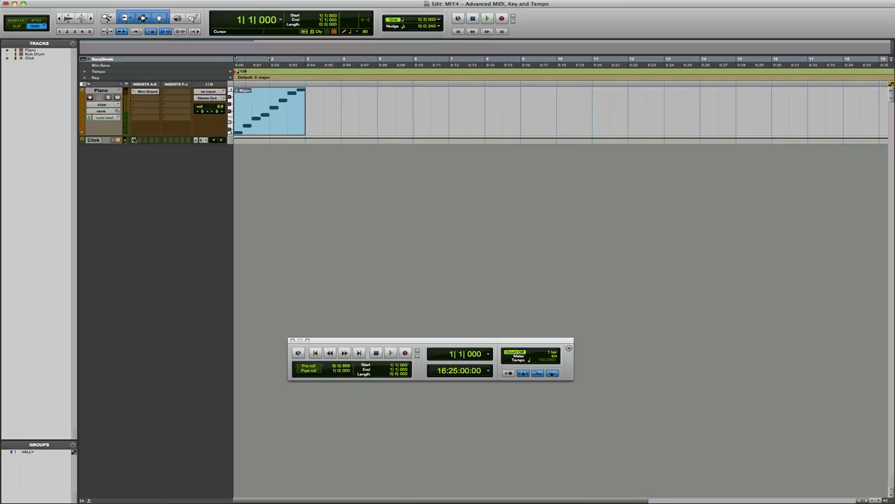
pyautogui.moveTo(142, 135); pyautogui.dragTo(145, 199)
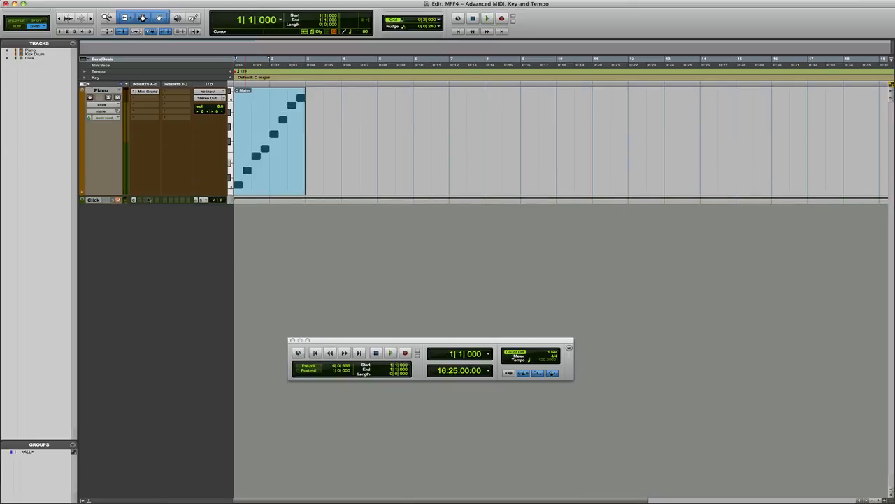
pyautogui.press('super+bracketright')
pyautogui.press('super+bracketright')
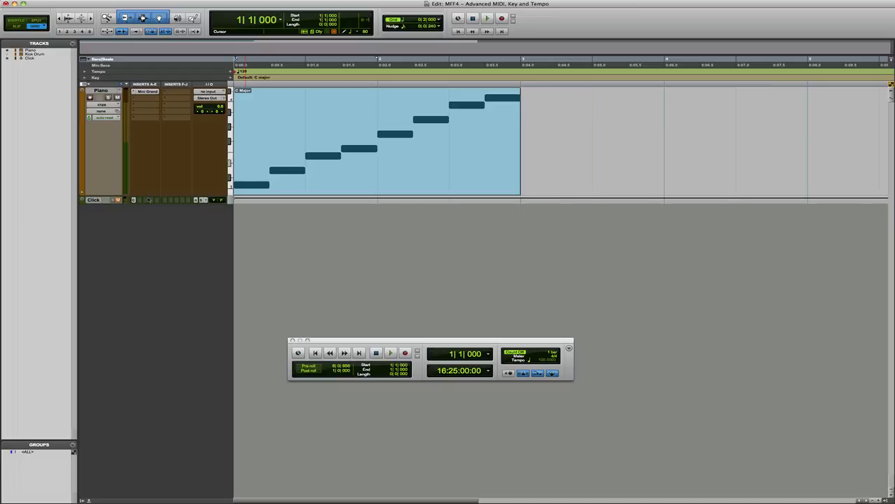
pyautogui.press('super+bracketleft')
# Duplicate the C Major clip directly after itself on the Piano track.
pyautogui.click(321, 174)
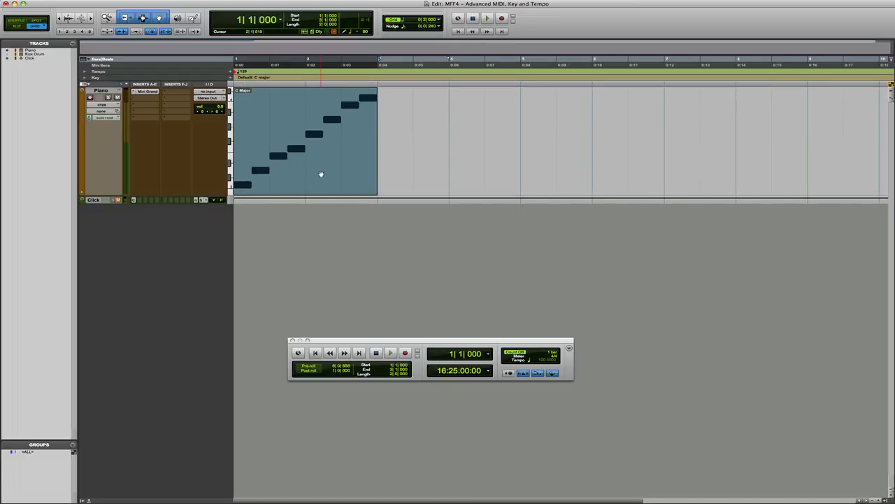
pyautogui.press('super+d')
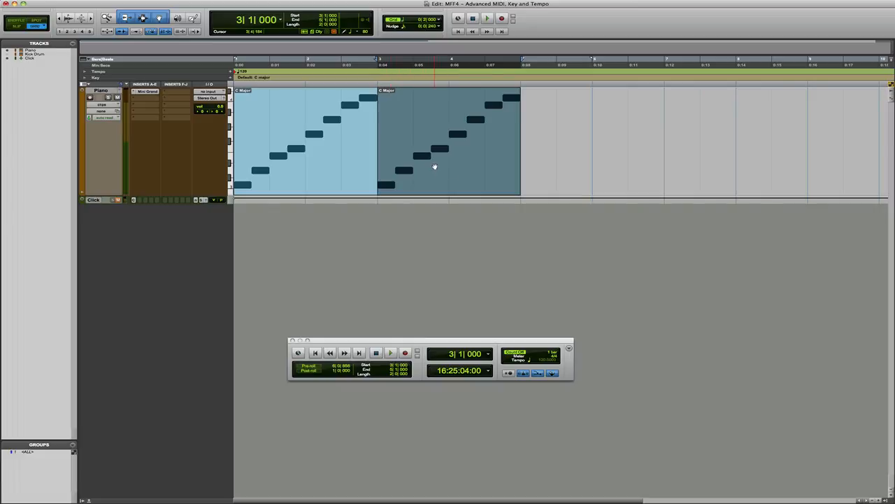
# Set up a D major key change at bar 3, lasting to the next key signature and snapped to the bar.
pyautogui.click(381, 79)
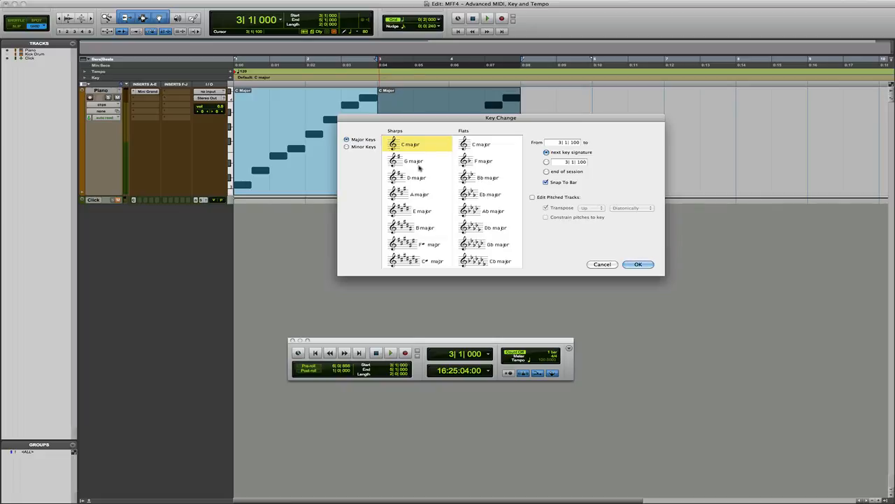
pyautogui.click(397, 177)
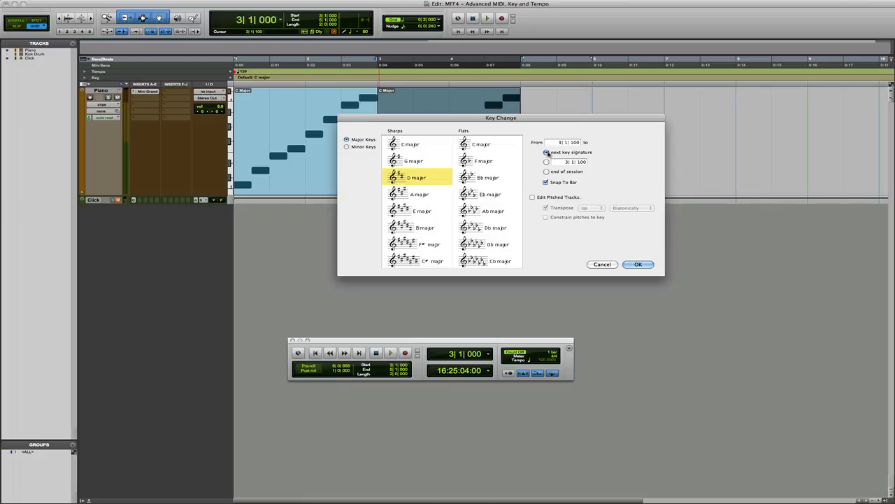
pyautogui.click(547, 161)
pyautogui.click(565, 162)
pyautogui.click(547, 171)
pyautogui.click(546, 182)
pyautogui.click(545, 183)
pyautogui.click(546, 152)
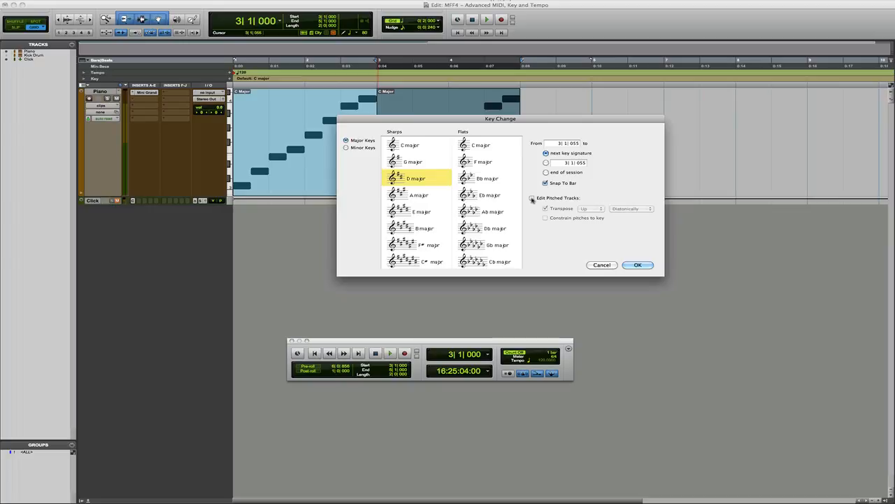
# Enable editing of pitched tracks with transposition up diatonically and apply the D major key change.
pyautogui.click(533, 199)
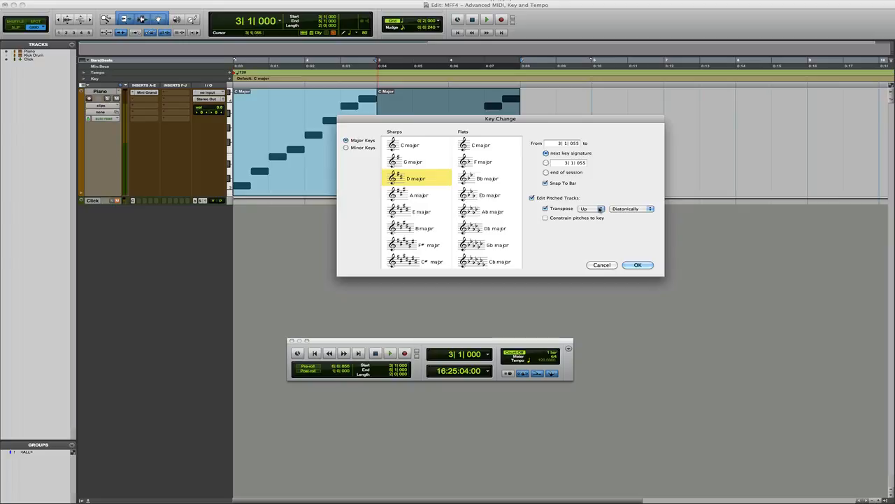
pyautogui.click(600, 210)
pyautogui.click(600, 210)
pyautogui.click(599, 210)
pyautogui.click(596, 202)
pyautogui.click(642, 210)
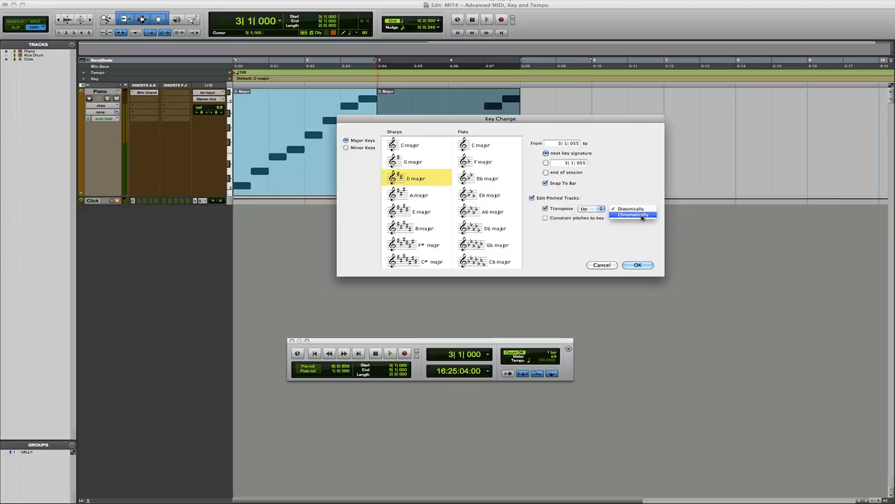
pyautogui.click(642, 216)
pyautogui.click(642, 211)
pyautogui.click(642, 203)
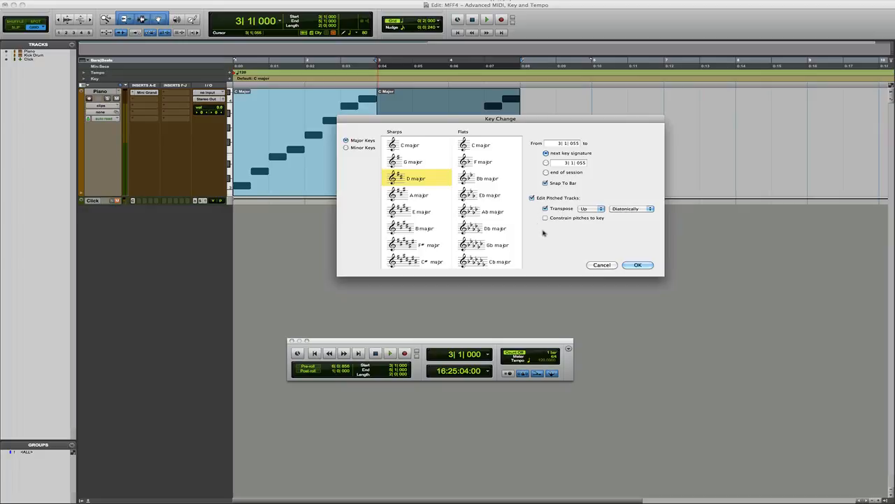
pyautogui.moveTo(593, 119); pyautogui.dragTo(807, 150)
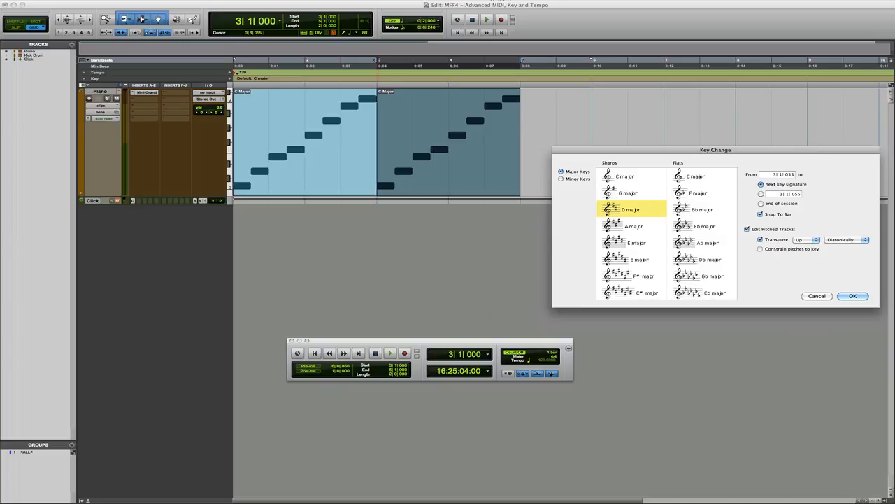
pyautogui.click(851, 297)
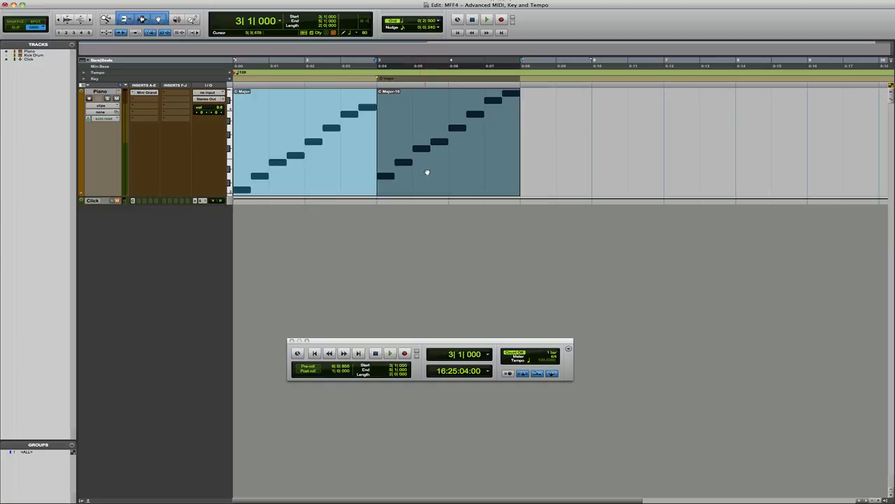
# Play both clips from the session start and undo the D major key change.
pyautogui.press('Return')
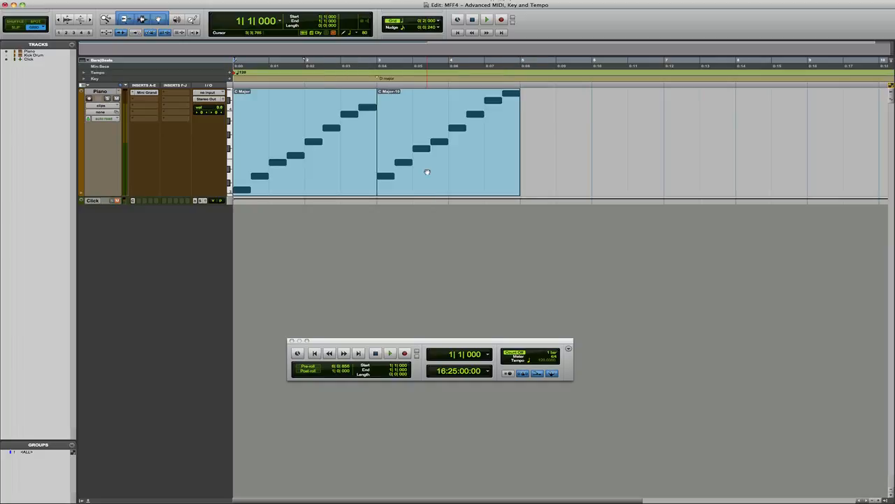
pyautogui.press('space')
pyautogui.press('super+z')
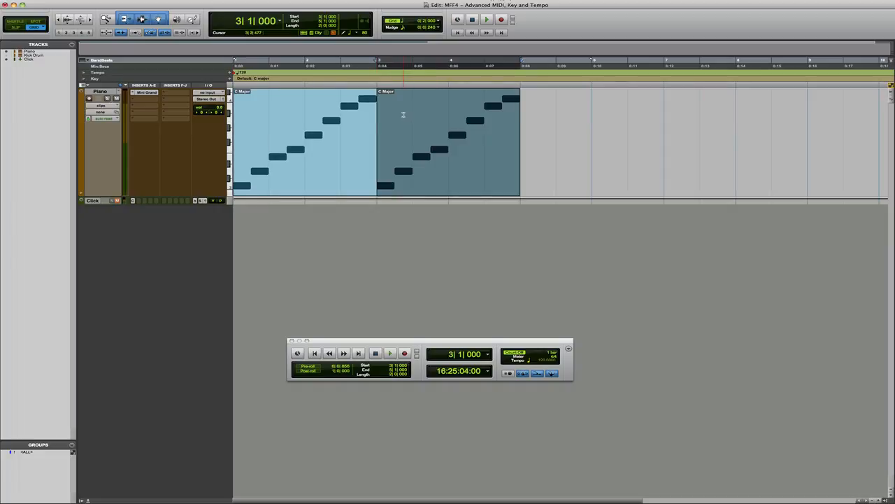
# Add an F# minor key change at bar 3 with pitched tracks transposed up diatonically.
pyautogui.keyDown('ctrl'); pyautogui.click(380, 80); pyautogui.keyUp('ctrl')
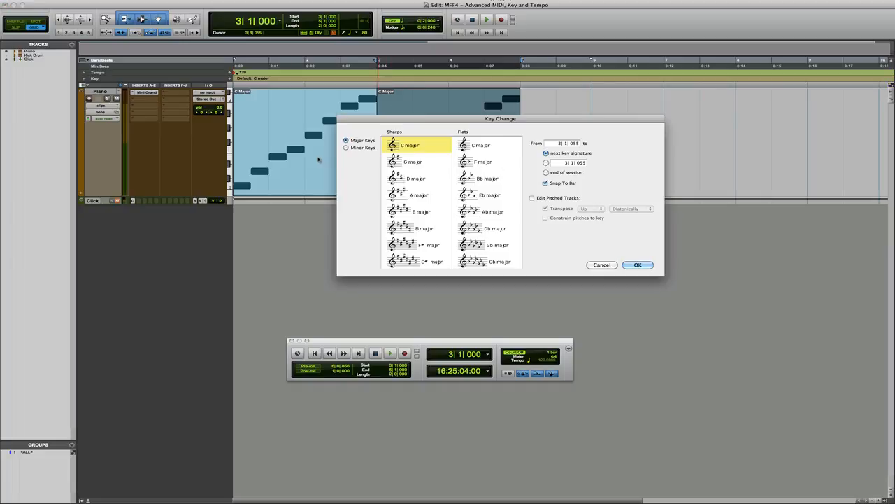
pyautogui.click(346, 148)
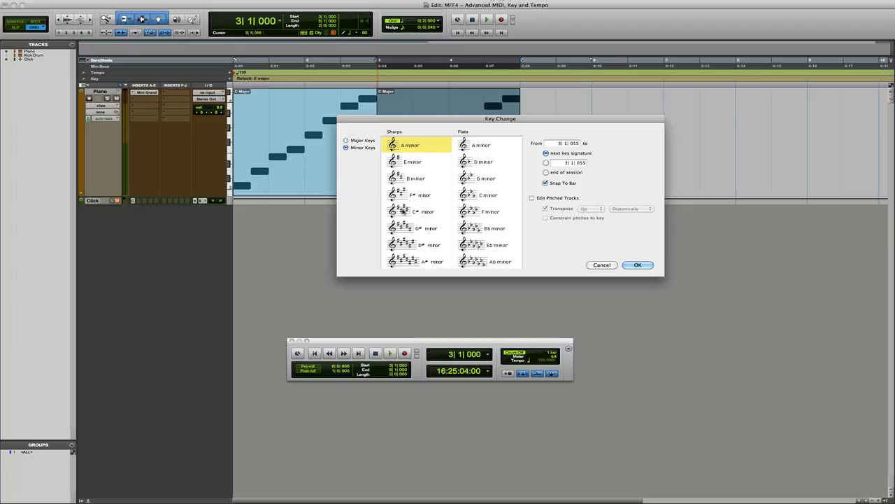
pyautogui.click(382, 198)
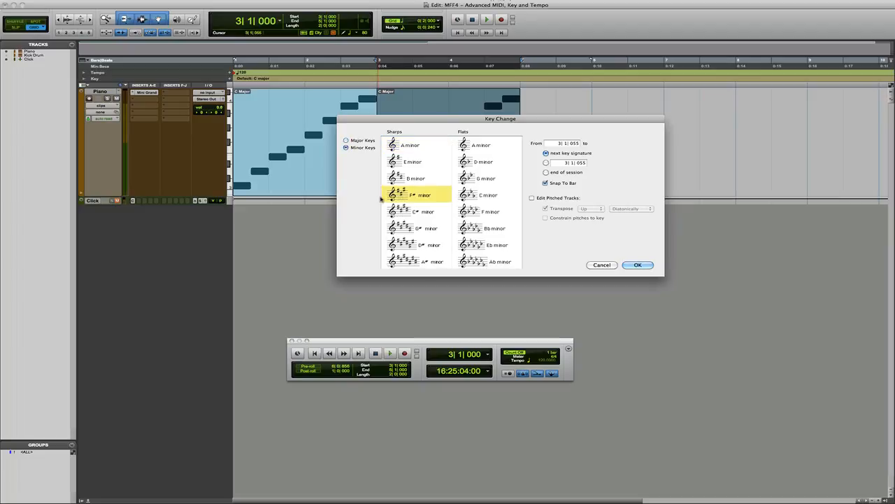
pyautogui.click(532, 198)
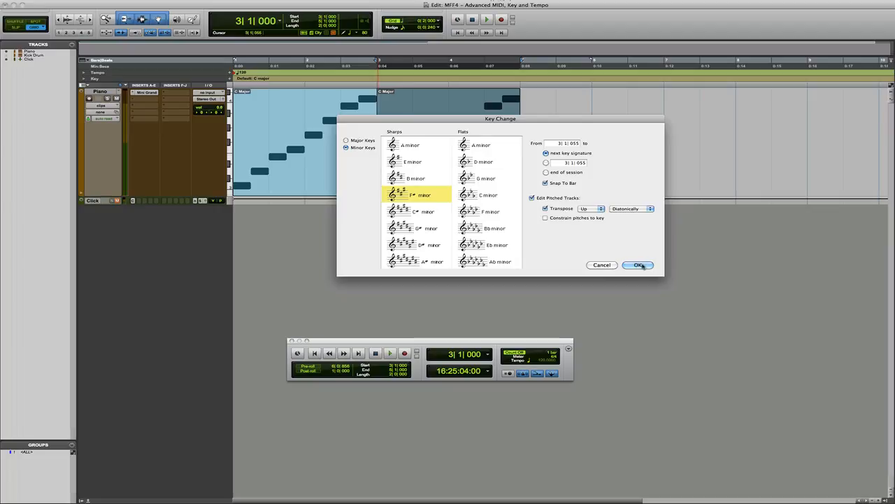
pyautogui.moveTo(592, 127); pyautogui.dragTo(846, 159)
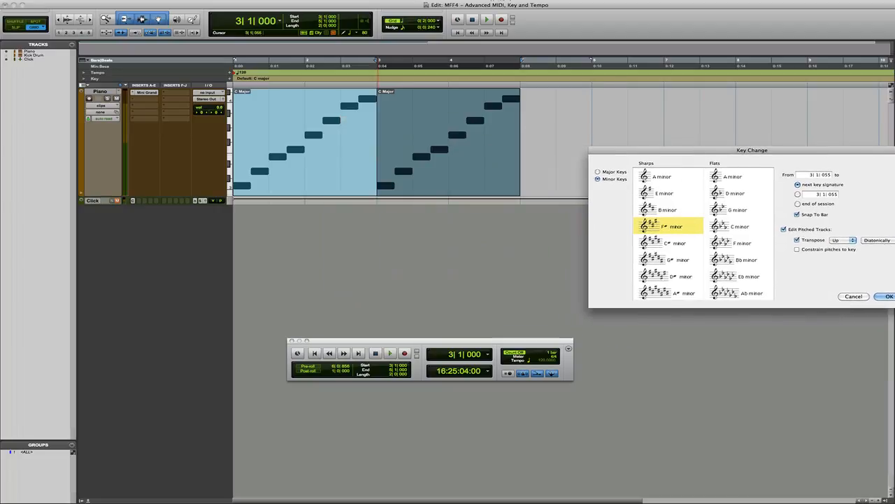
pyautogui.click(891, 297)
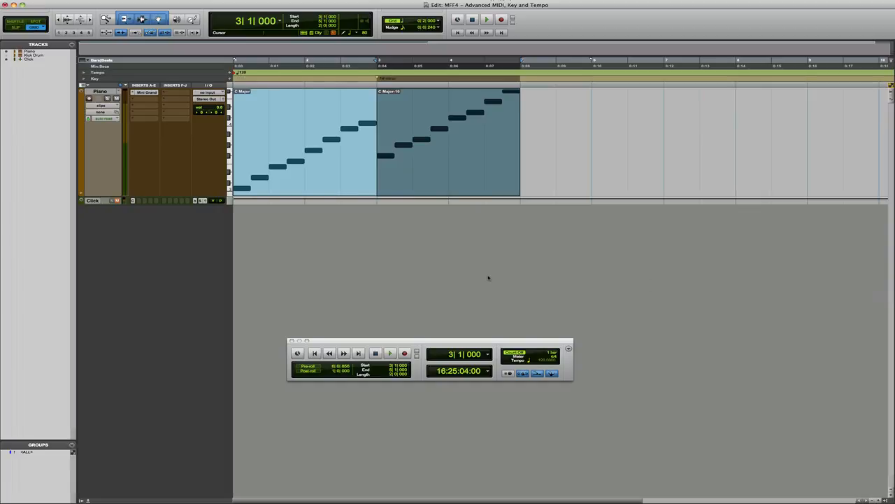
# Play the session from the start through both clips and undo the F# minor key change.
pyautogui.press('Return')
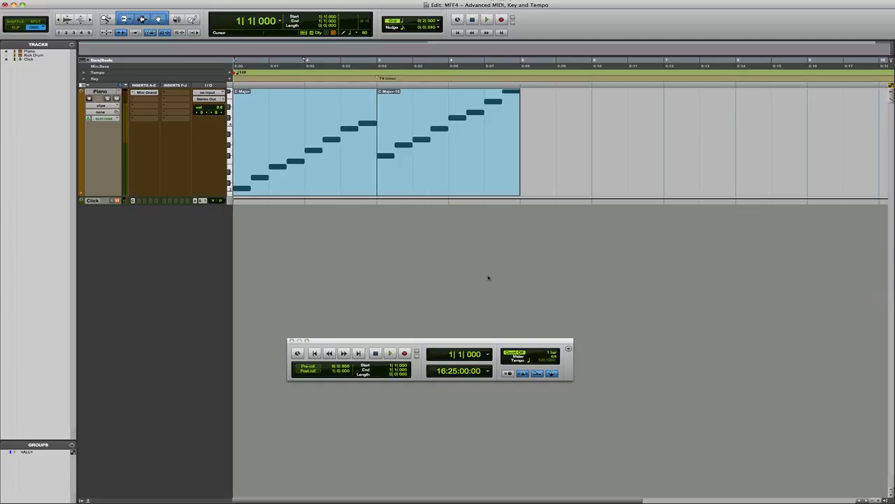
pyautogui.press('space')
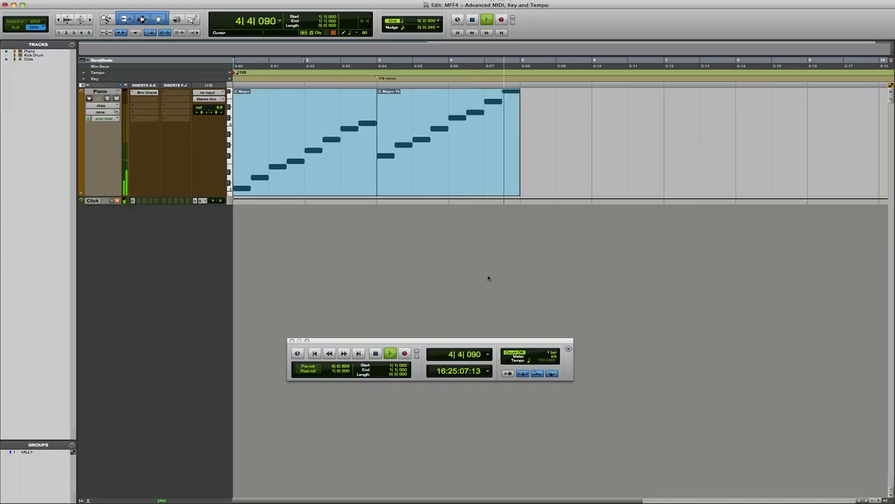
pyautogui.press('space')
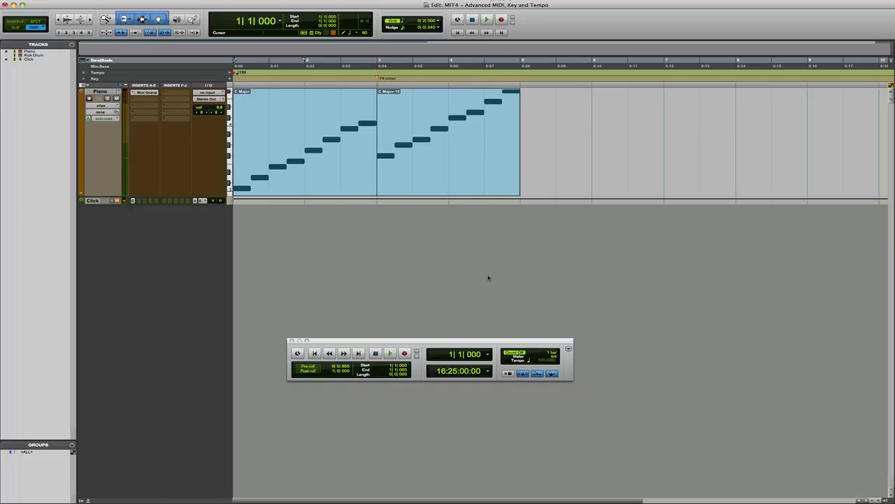
pyautogui.press('super+z')
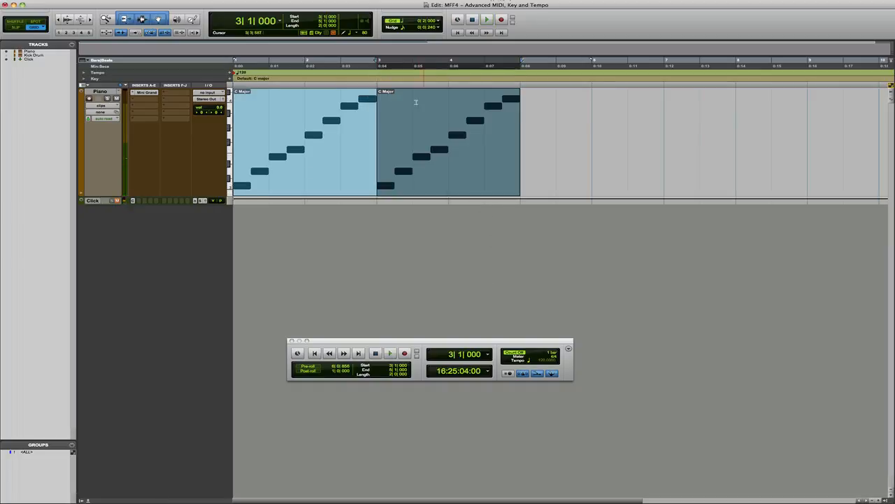
# Add an F# minor key change at bar 3 with pitched tracks transposed up chromatically.
pyautogui.keyDown('ctrl'); pyautogui.click(378, 79); pyautogui.keyUp('ctrl')
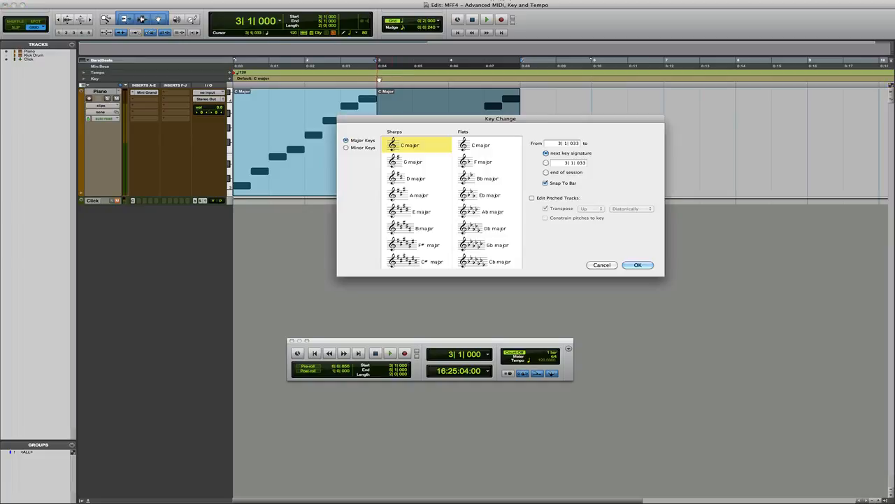
pyautogui.click(532, 198)
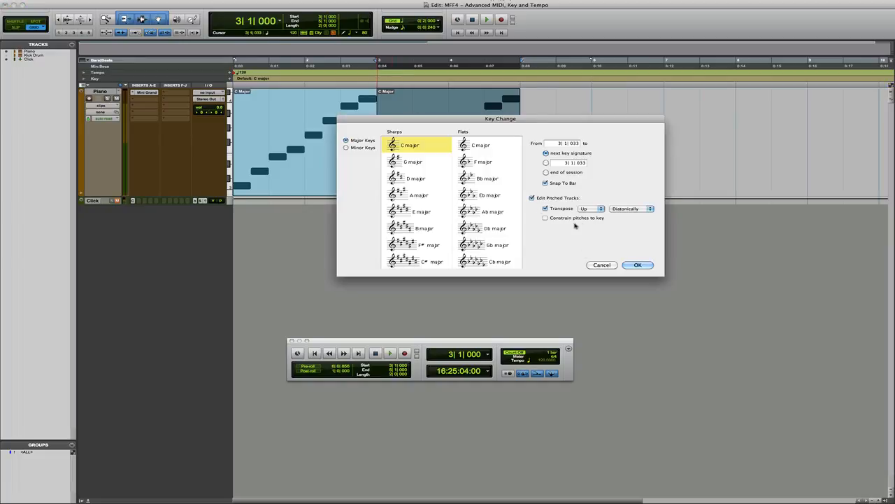
pyautogui.click(633, 209)
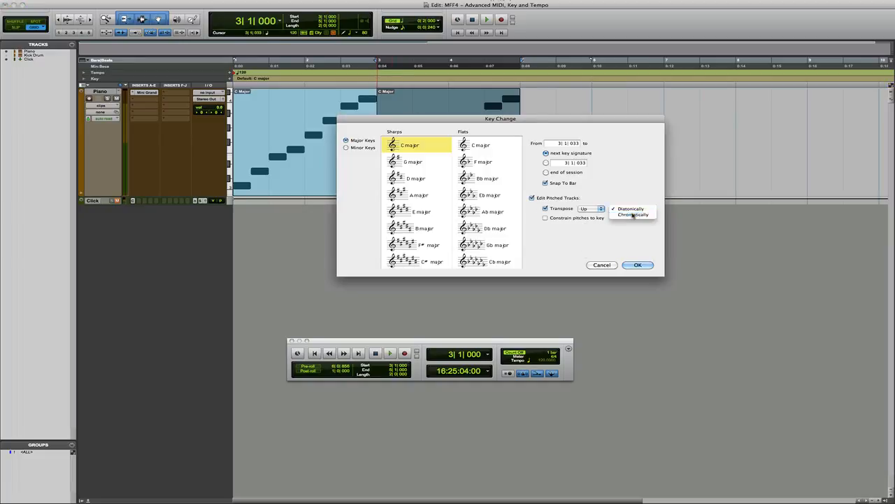
pyautogui.click(634, 214)
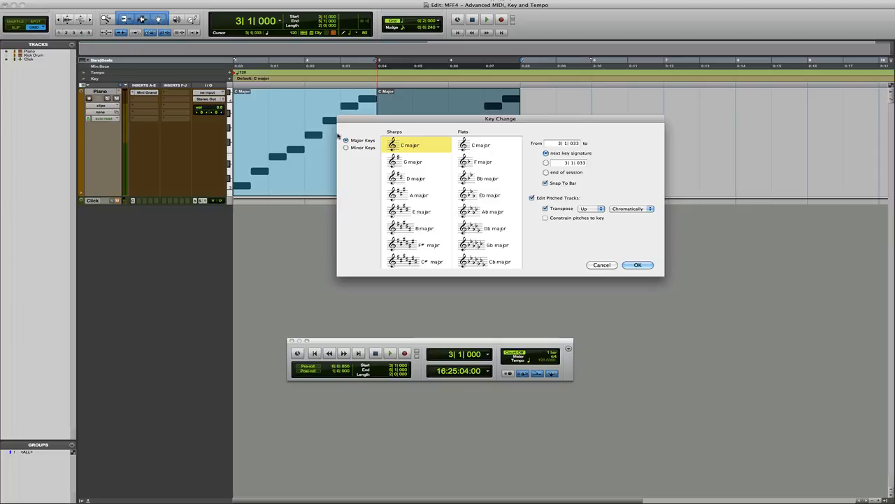
pyautogui.click(346, 148)
pyautogui.click(398, 200)
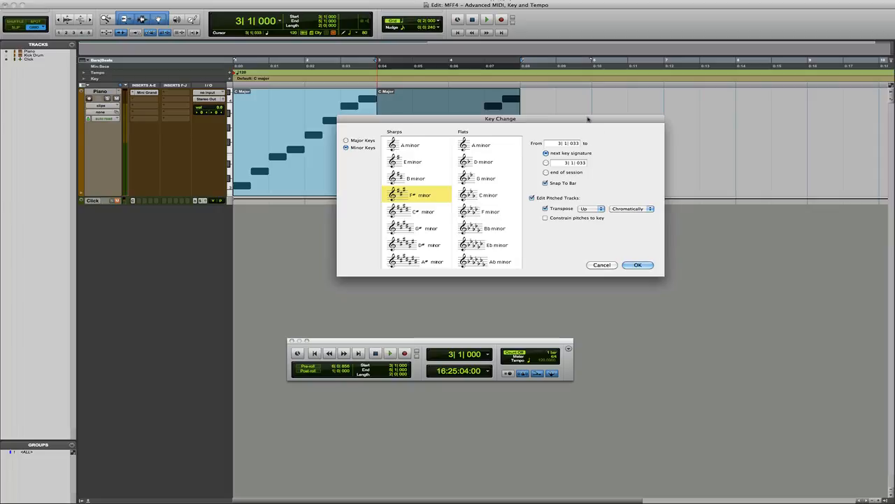
pyautogui.moveTo(588, 119); pyautogui.dragTo(787, 166)
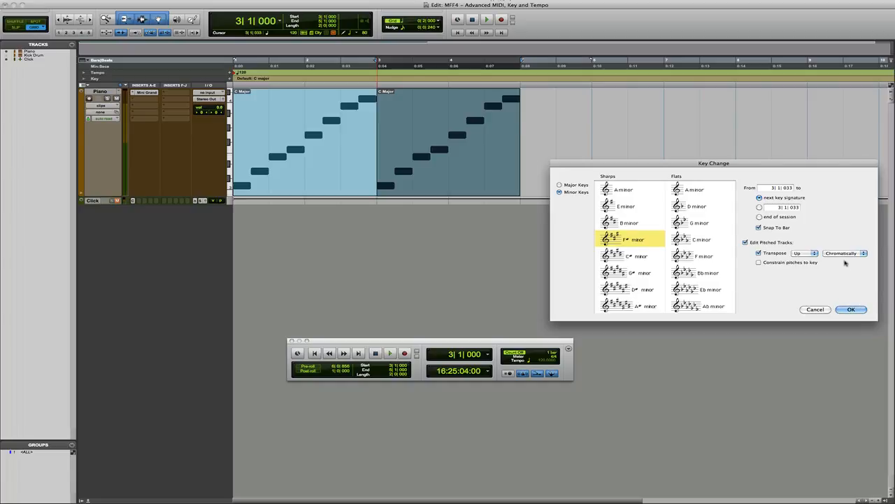
pyautogui.click(851, 309)
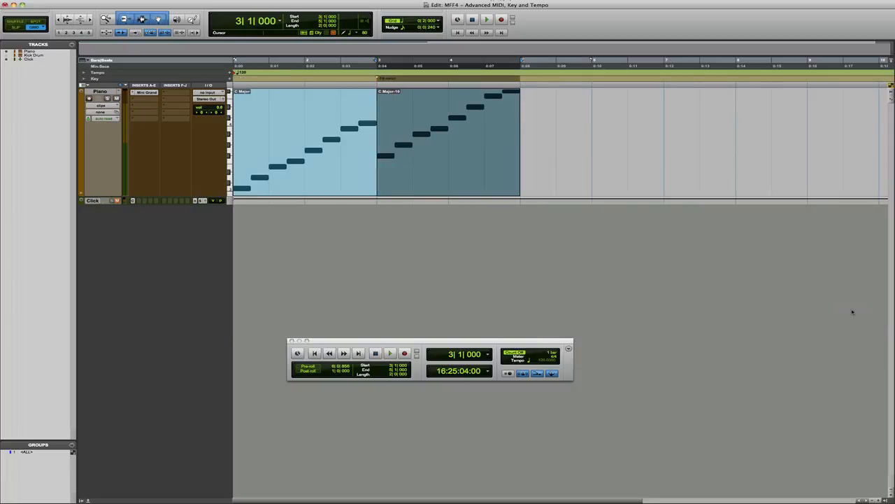
# Play both clips from the session start and undo the chromatically transposed F# minor key change.
pyautogui.press('Return')
pyautogui.press('space')
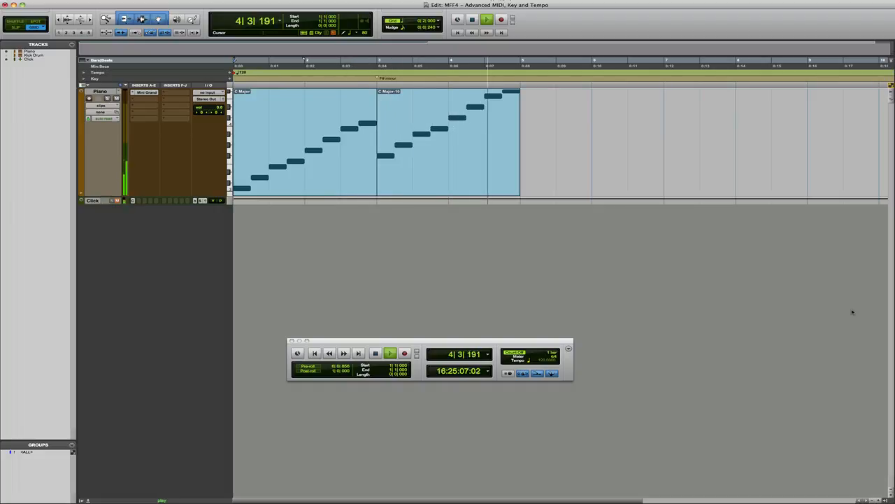
pyautogui.press('space')
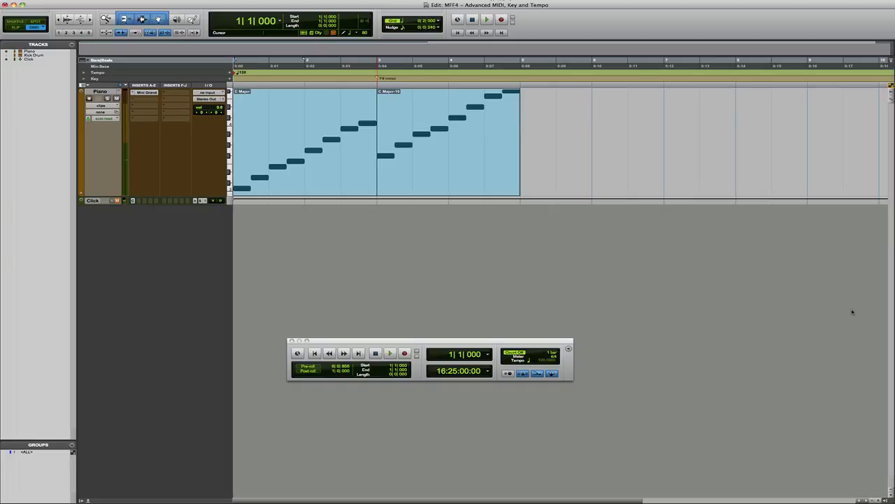
pyautogui.press('super+z')
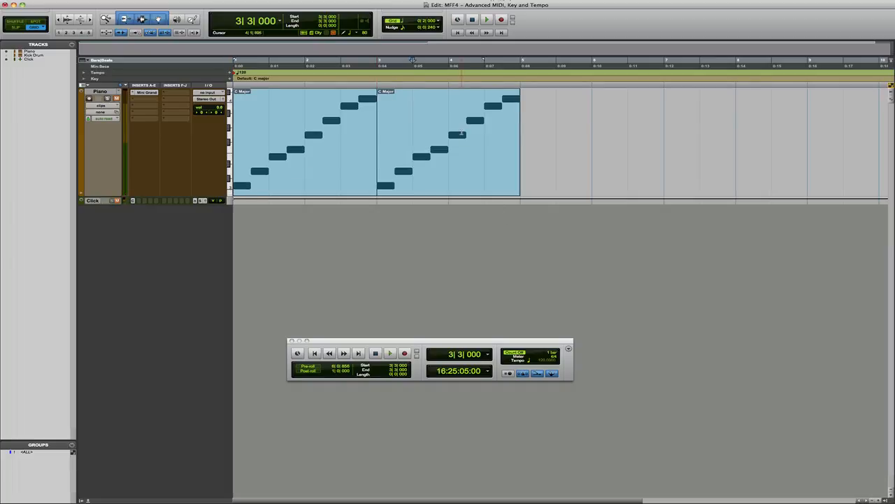
# Add a D major key change at bar 3 without editing pitched tracks.
pyautogui.keyDown('ctrl'); pyautogui.click(379, 79); pyautogui.keyUp('ctrl')
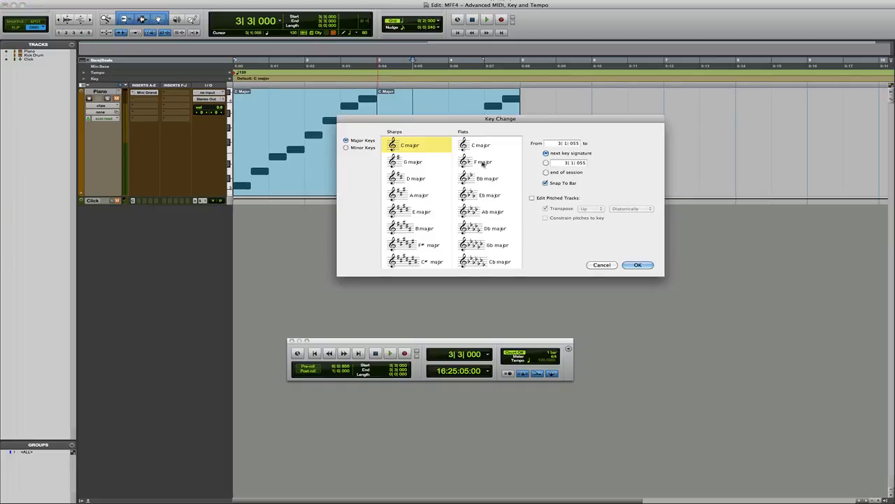
pyautogui.click(439, 180)
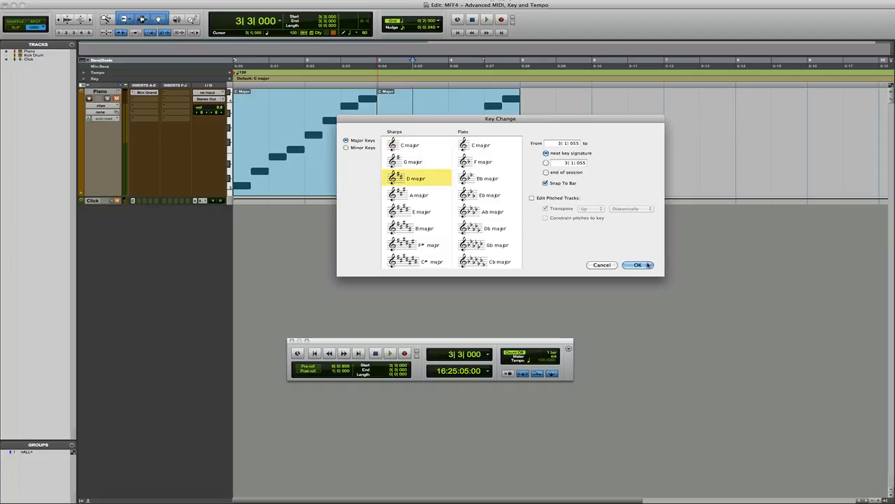
pyautogui.press('Return')
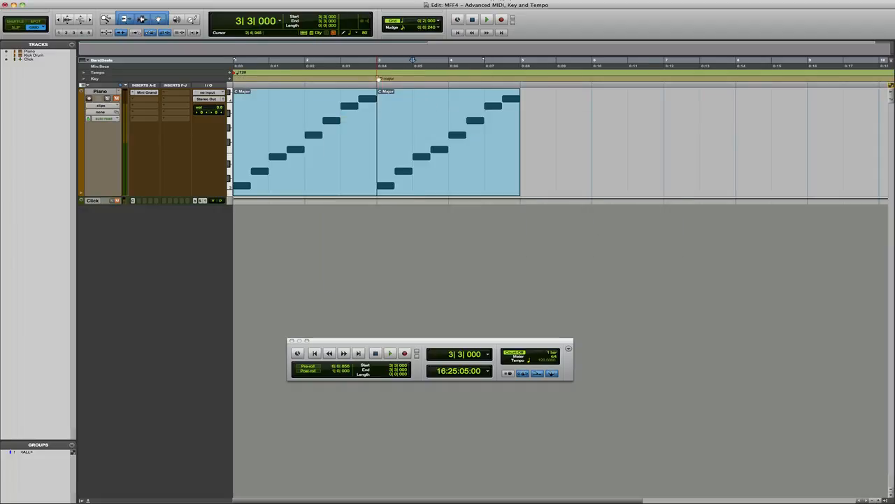
# Change the bar 3 key signature to A major and remove it without editing pitched tracks.
pyautogui.doubleClick(379, 77)
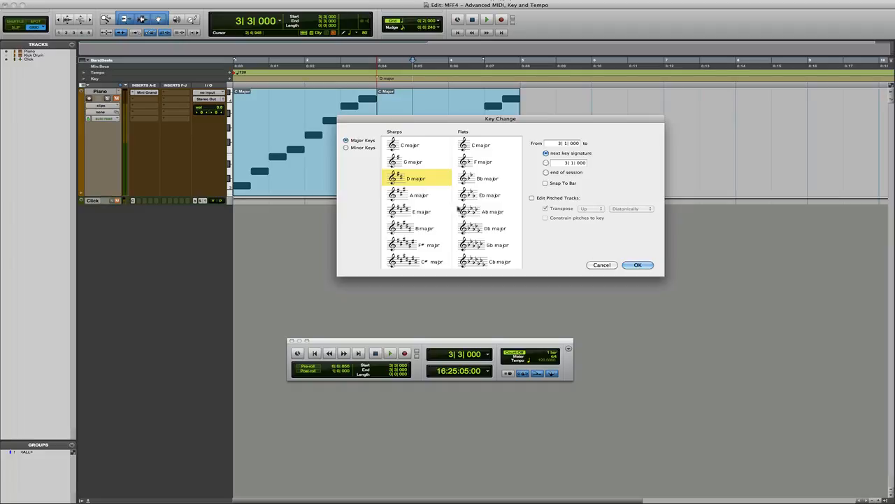
pyautogui.click(418, 196)
pyautogui.click(630, 265)
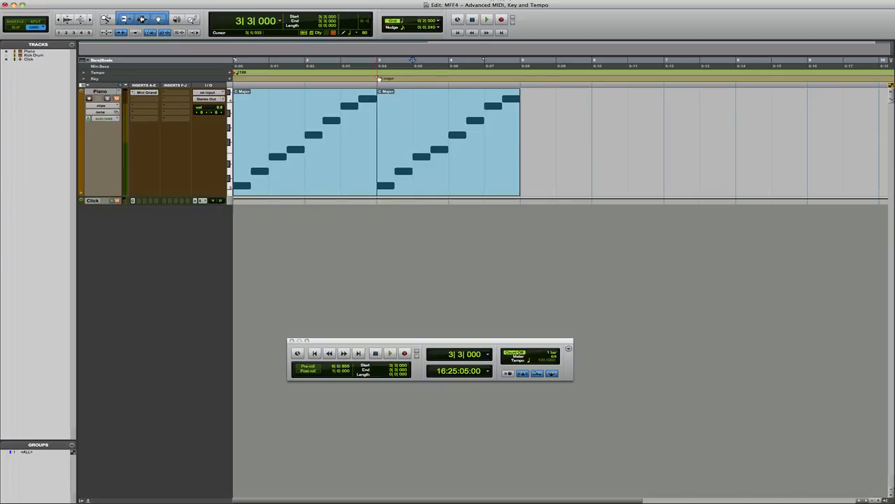
pyautogui.keyDown('alt'); pyautogui.click(380, 78); pyautogui.keyUp('alt')
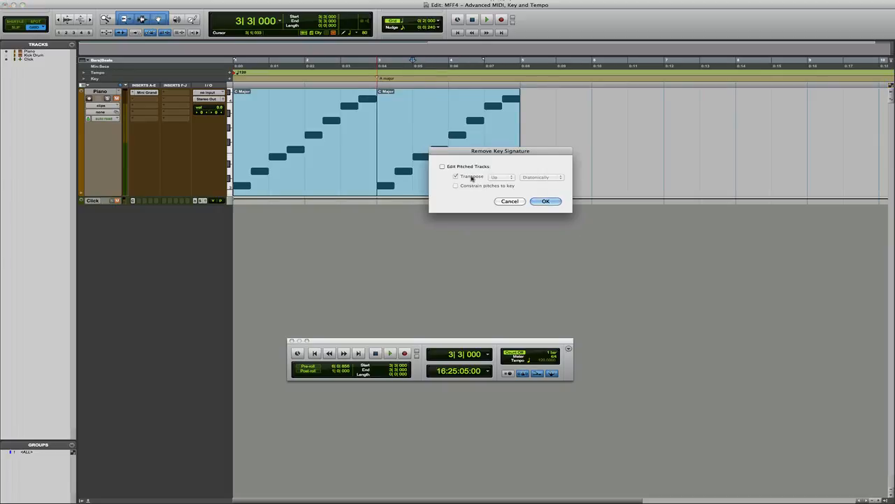
pyautogui.click(538, 201)
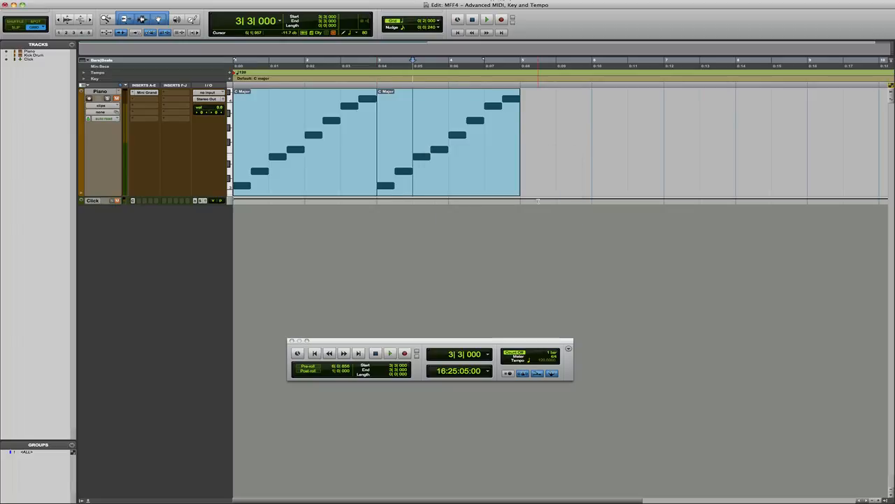
# Duplicate the second C Major piano clip so that the copy starts at bar 5.
pyautogui.click(379, 78)
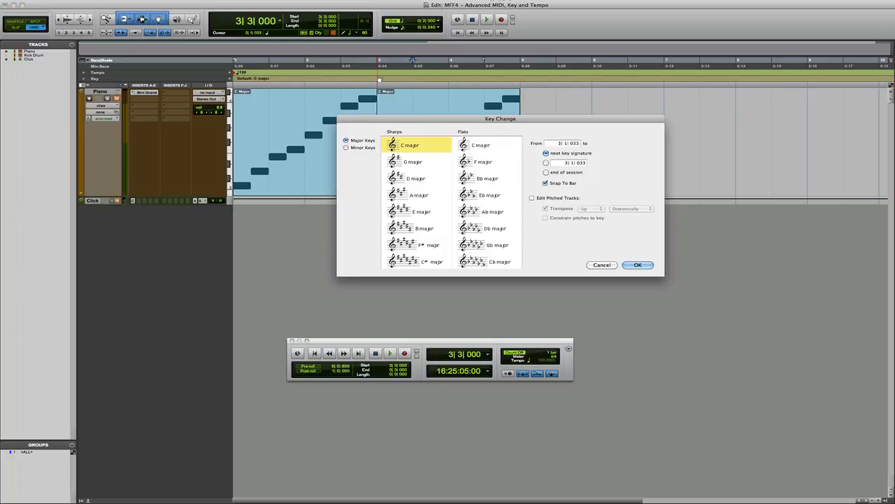
pyautogui.click(638, 264)
pyautogui.click(473, 174)
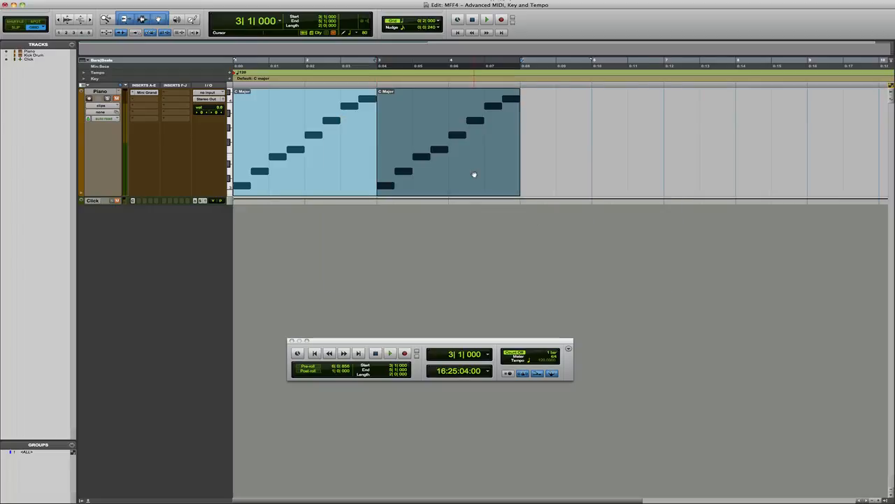
pyautogui.press('super+d')
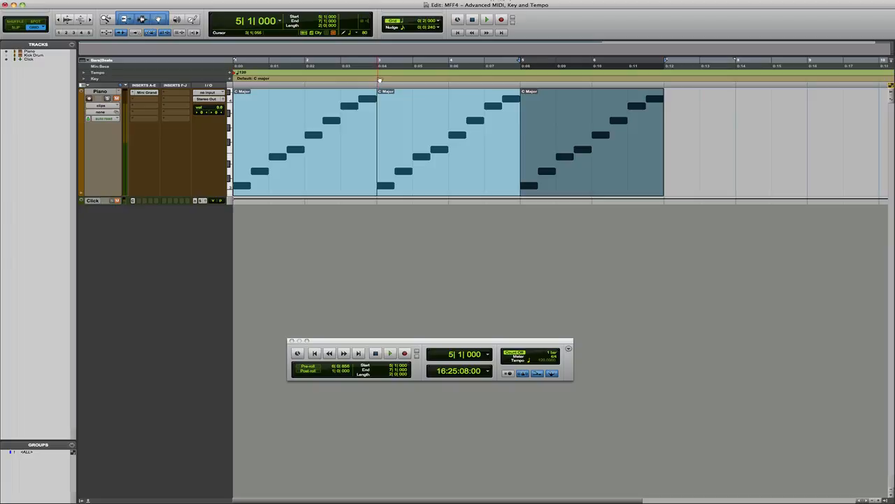
# Add a G major key change at bar 3 with pitched tracks transposed up diatonically.
pyautogui.click(379, 79)
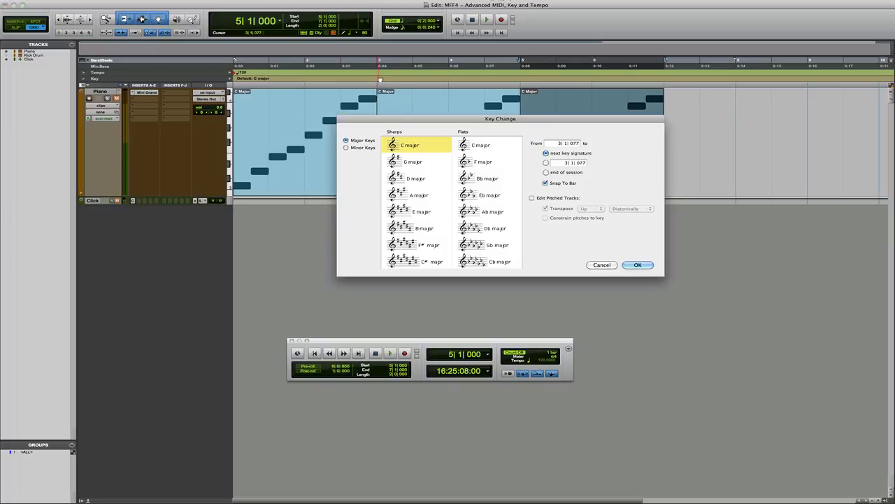
pyautogui.click(397, 164)
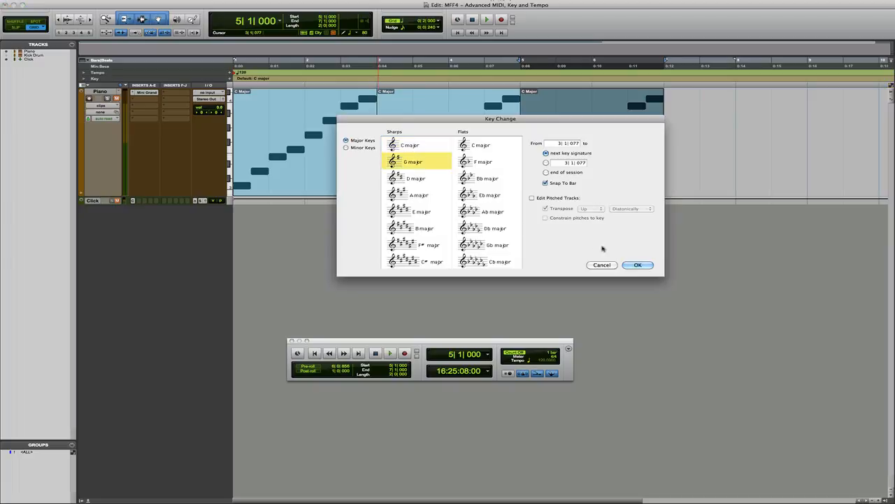
pyautogui.click(531, 198)
pyautogui.click(638, 265)
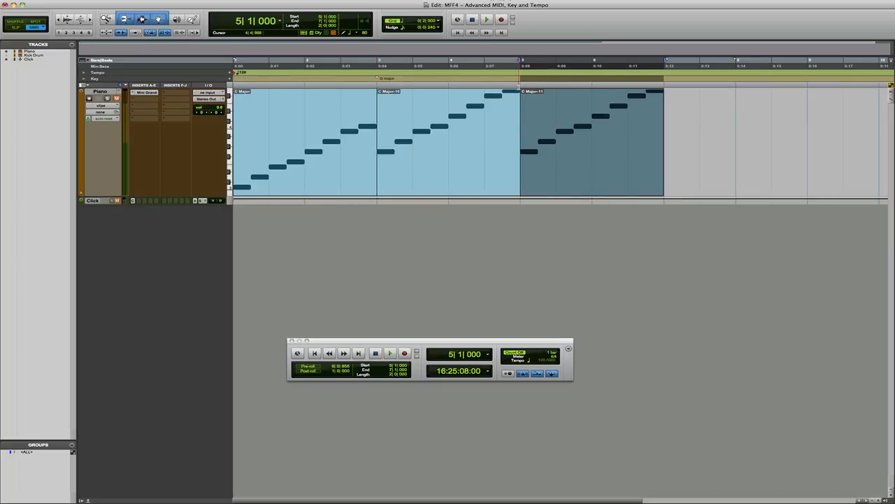
# Add a B minor key change at bar 5 with pitched tracks transposed up diatonically.
pyautogui.click(523, 79)
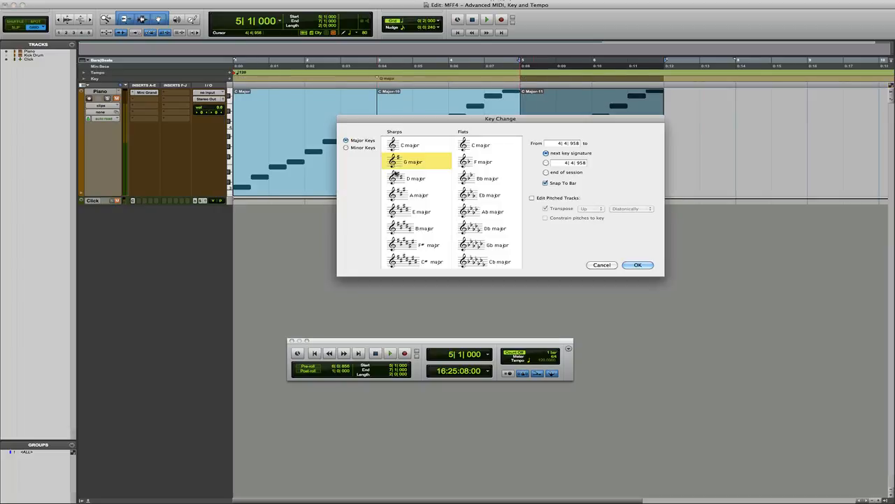
pyautogui.click(408, 215)
pyautogui.click(346, 148)
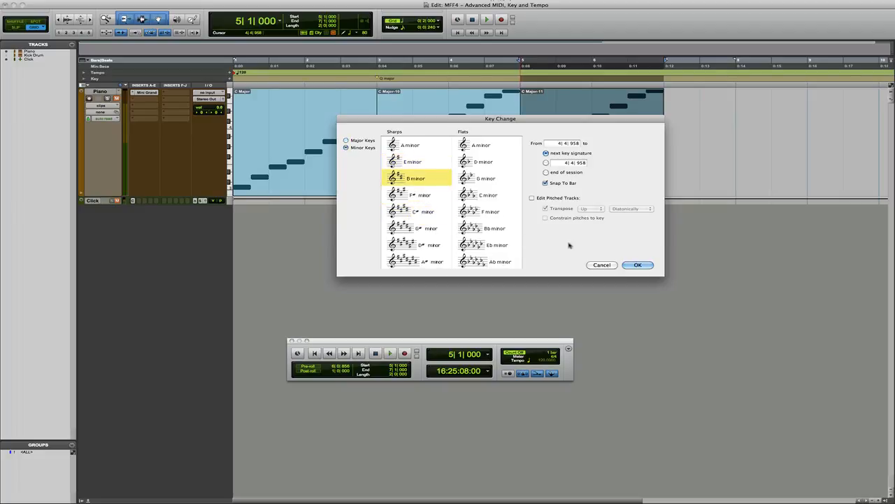
pyautogui.click(532, 199)
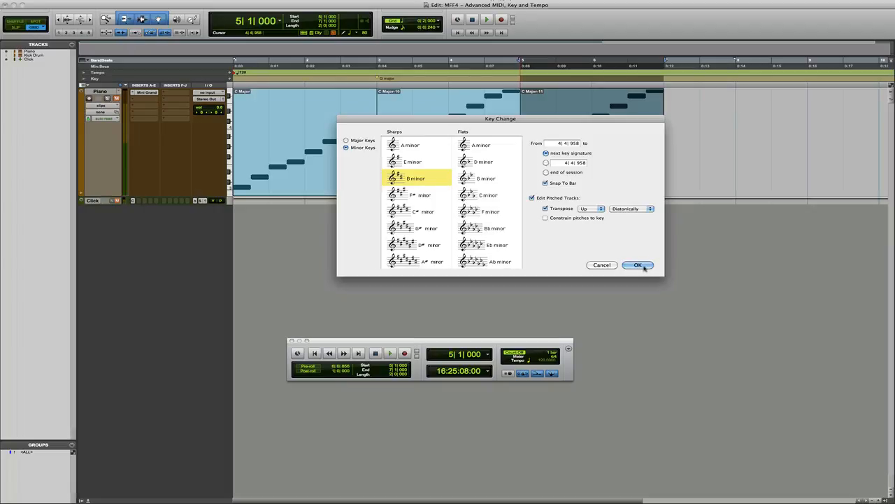
pyautogui.click(638, 265)
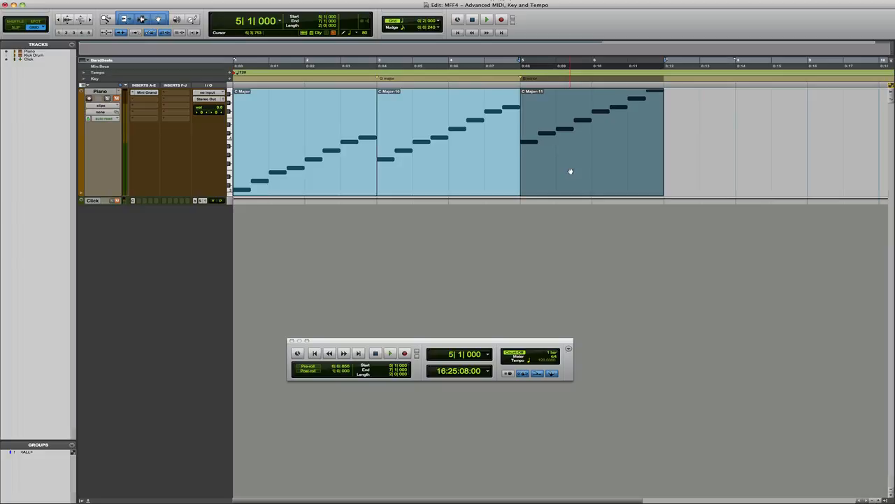
# Unmute the Piano track and play all three clips from the session start.
pyautogui.press('Return')
pyautogui.press('space')
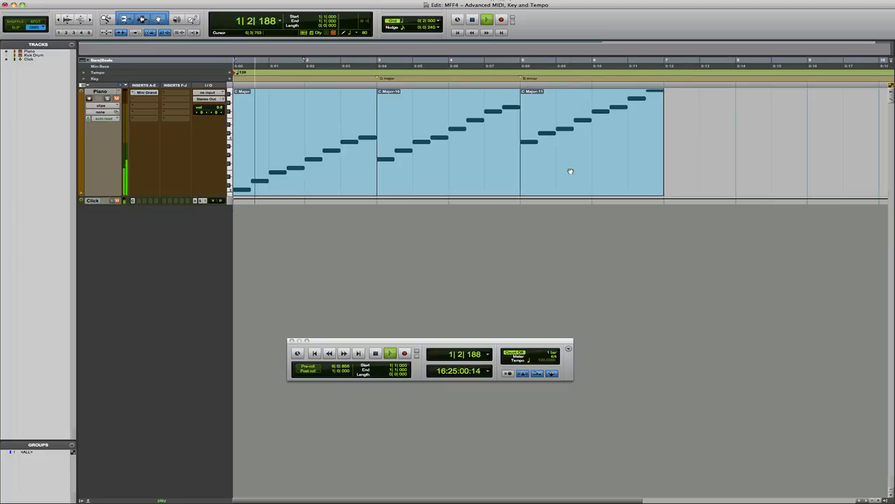
pyautogui.press('space')
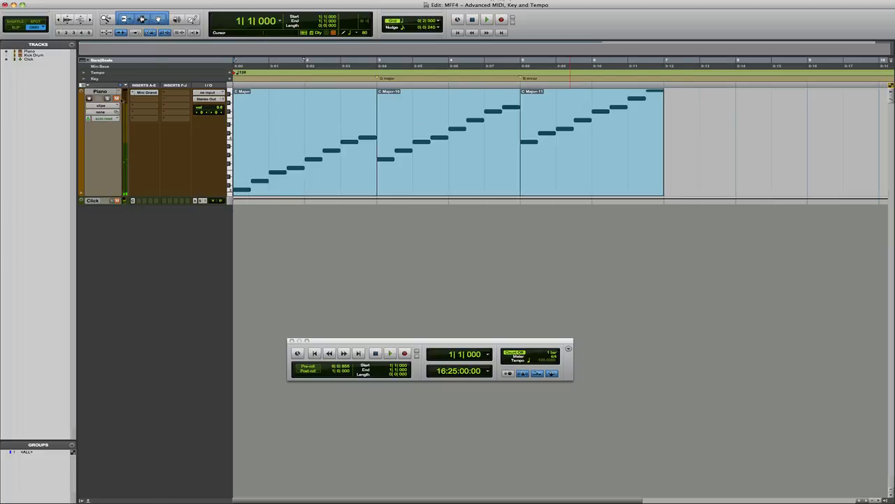
pyautogui.click(116, 98)
pyautogui.press('space')
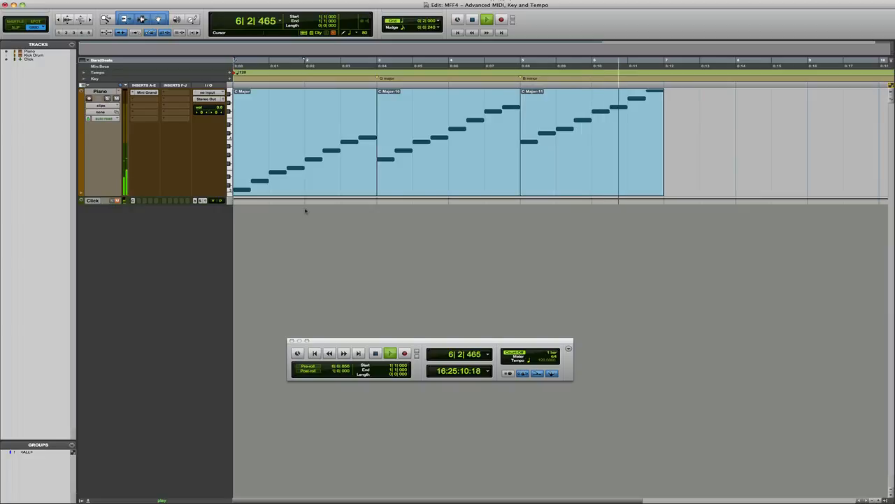
pyautogui.press('space')
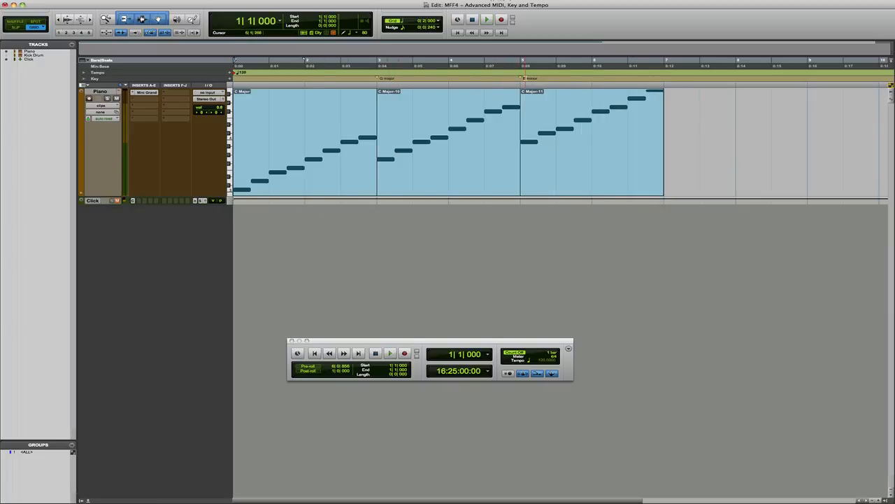
# Remove the B minor key change at bar 5 with pitched tracks transposed down diatonically.
pyautogui.keyDown('alt'); pyautogui.click(523, 78); pyautogui.keyUp('alt')
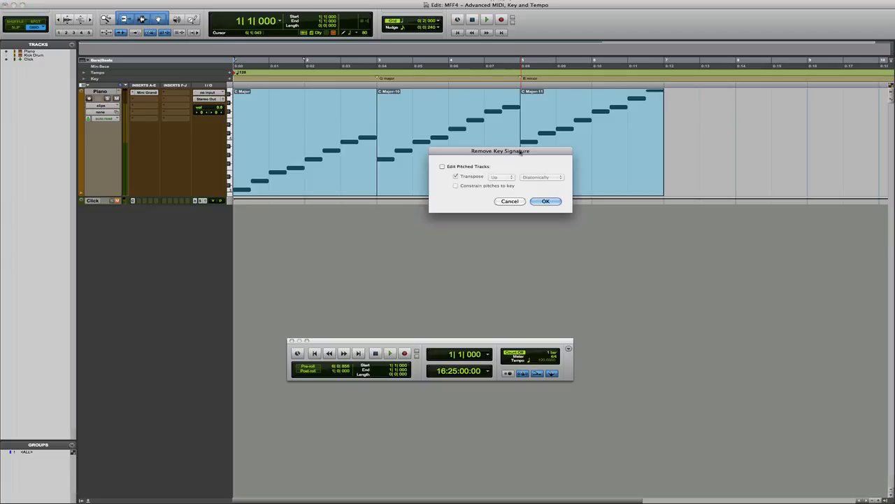
pyautogui.click(442, 168)
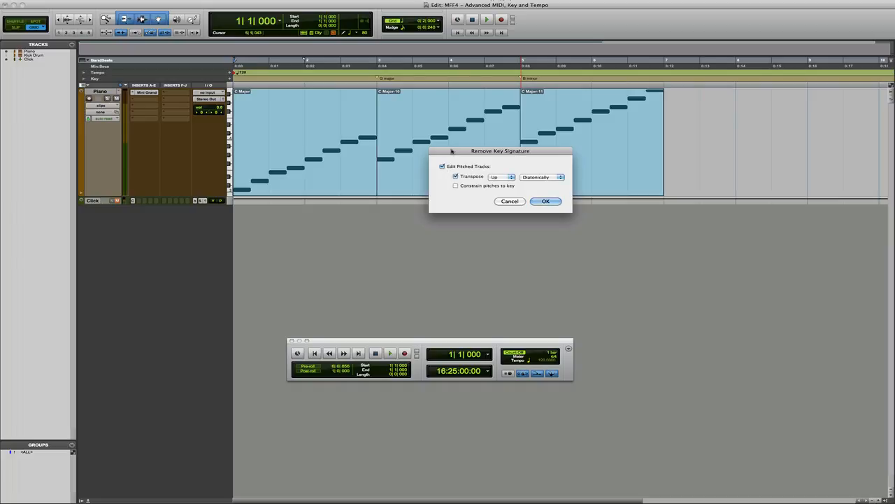
pyautogui.moveTo(452, 151)
pyautogui.mouseDown()
pyautogui.moveTo(649, 260)
pyautogui.moveTo(648, 224)
pyautogui.mouseUp()
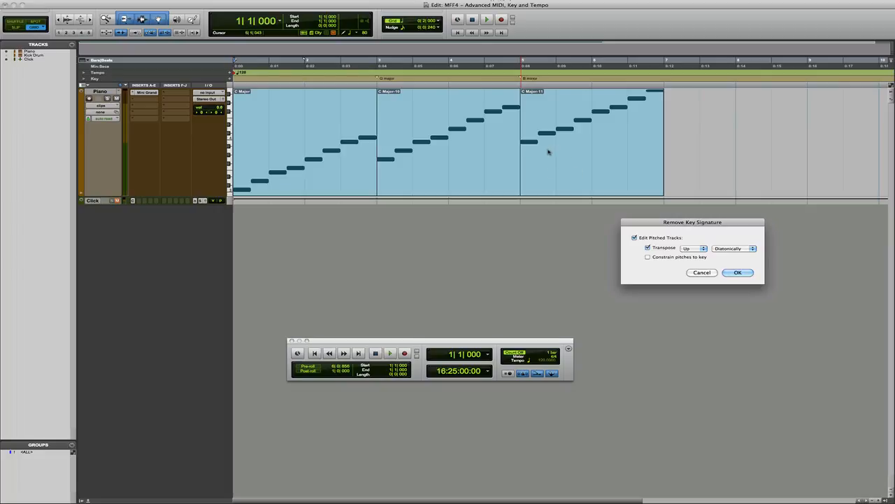
pyautogui.click(701, 250)
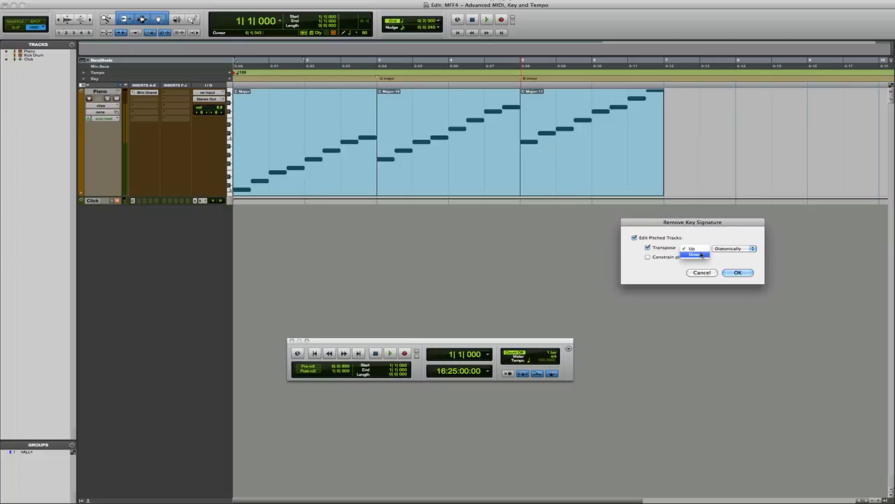
pyautogui.click(692, 258)
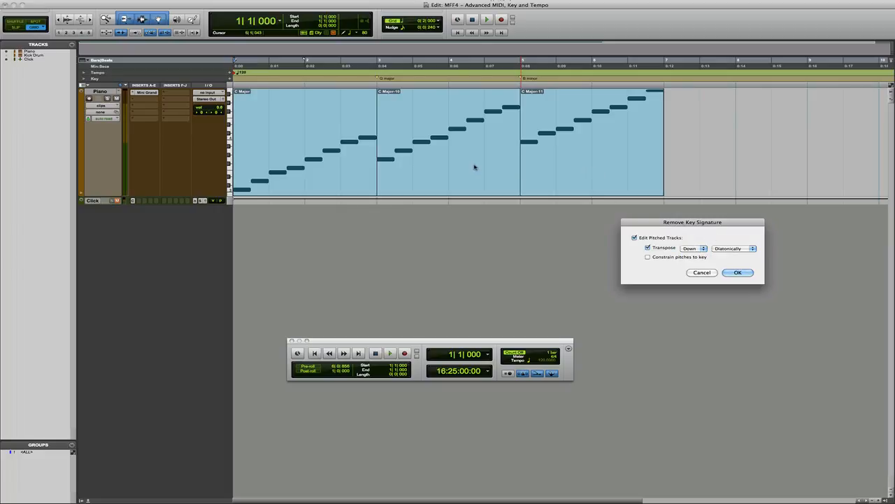
pyautogui.click(743, 273)
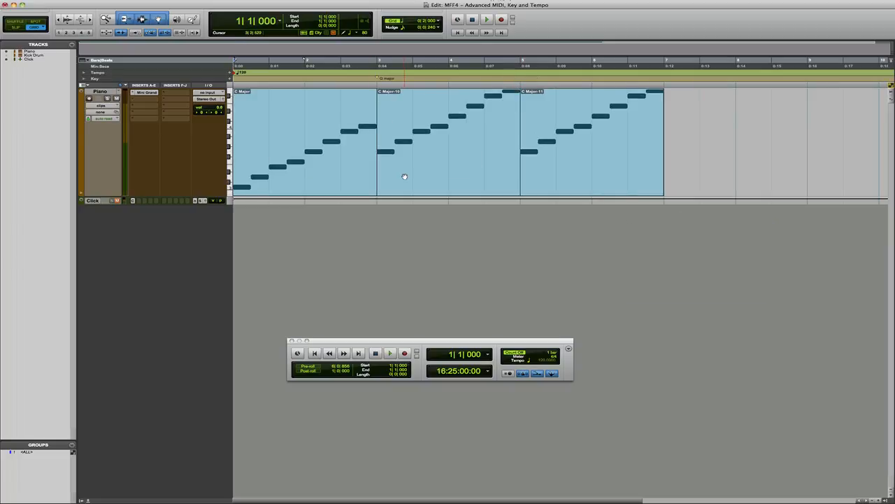
# Play the piano clips from bar 3 and undo the removal of the B minor key change.
pyautogui.click(382, 120)
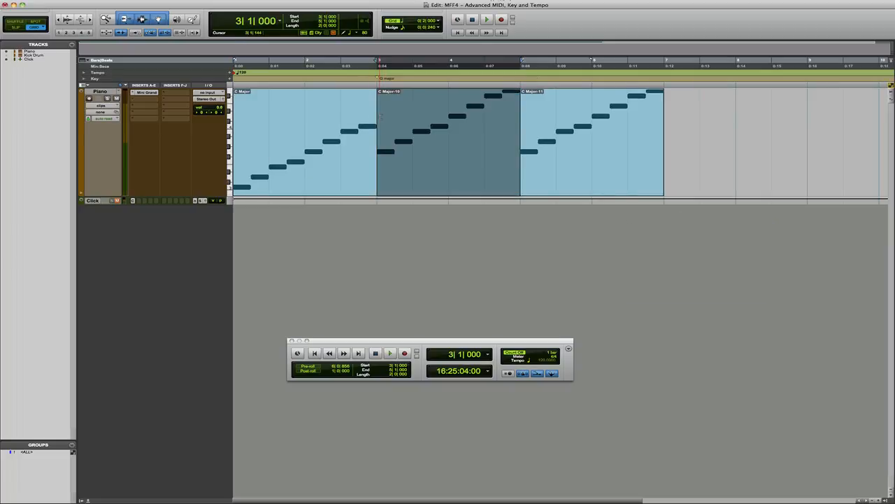
pyautogui.click(373, 61)
pyautogui.press('space')
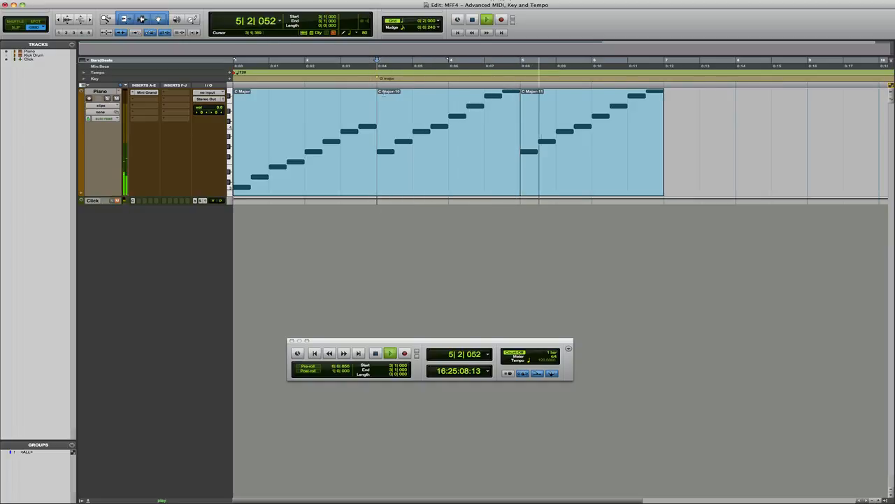
pyautogui.press('space')
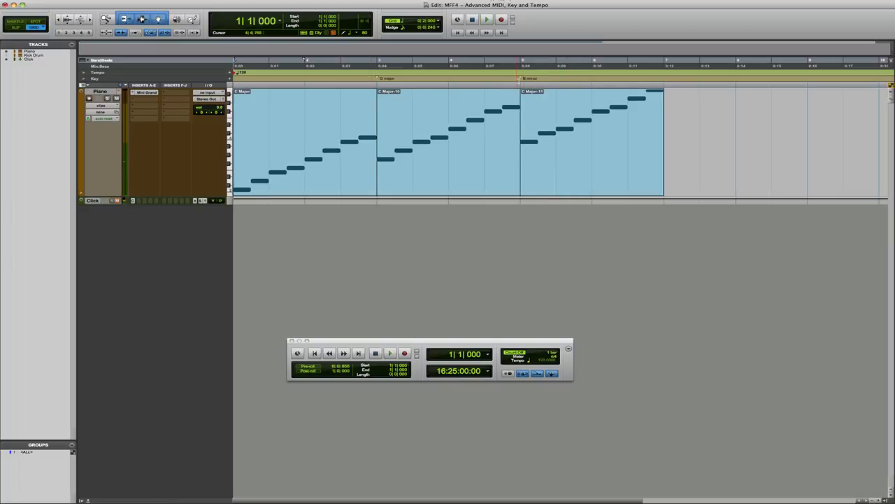
# Remove the B minor key change at bar 5 with pitched tracks transposed down chromatically.
pyautogui.keyDown('alt'); pyautogui.click(527, 79); pyautogui.keyUp('alt')
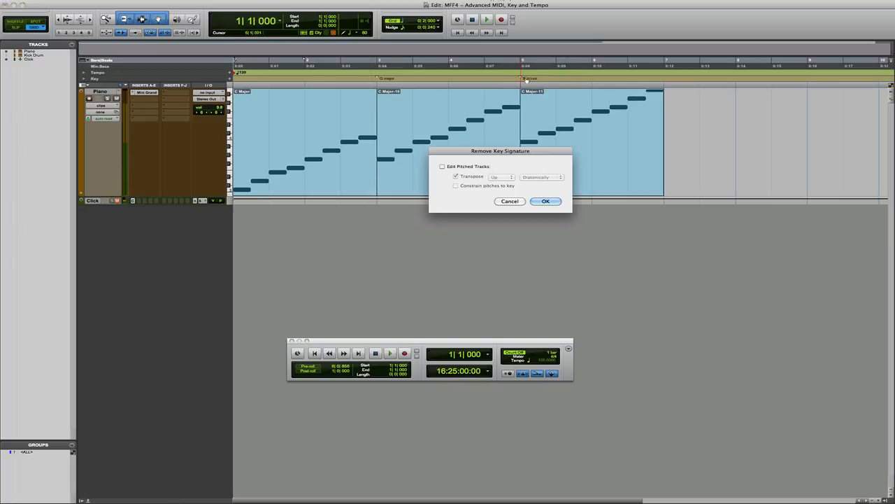
pyautogui.click(442, 166)
pyautogui.click(512, 179)
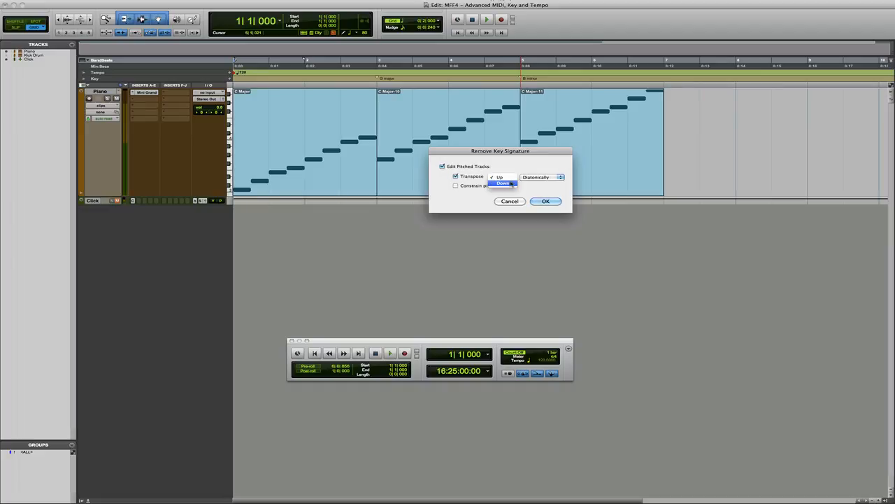
pyautogui.click(500, 185)
pyautogui.click(547, 179)
pyautogui.click(548, 181)
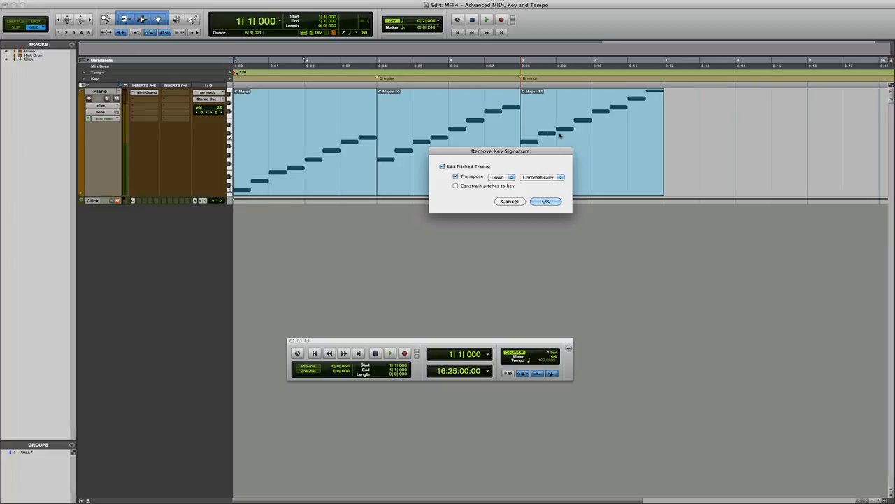
pyautogui.click(544, 202)
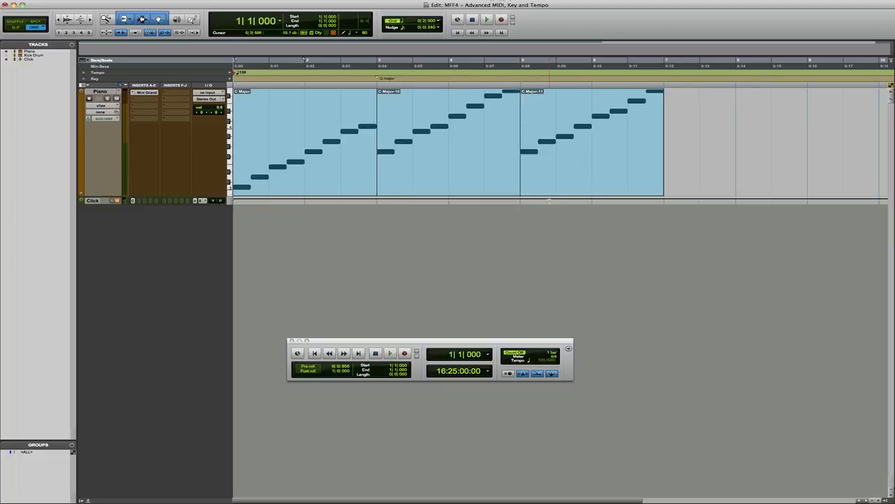
# Play the second and third piano clips from bar 3, stopping during the third.
pyautogui.click(372, 80)
pyautogui.press('space')
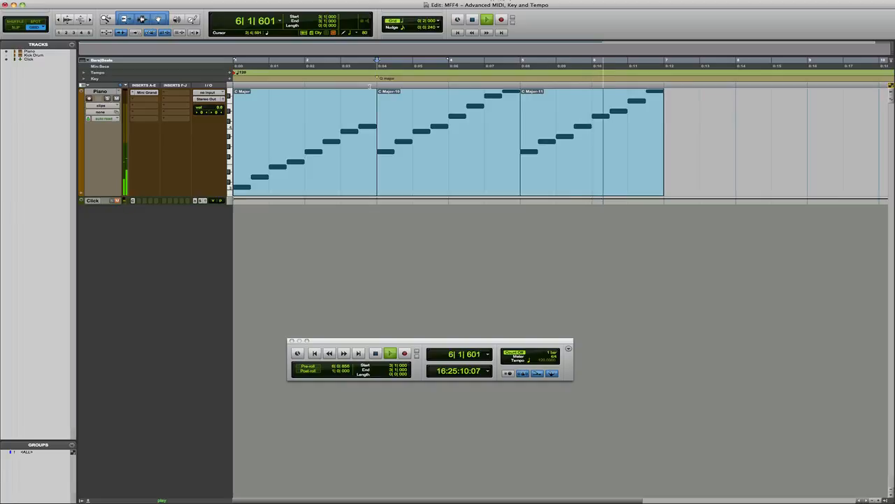
pyautogui.press('space')
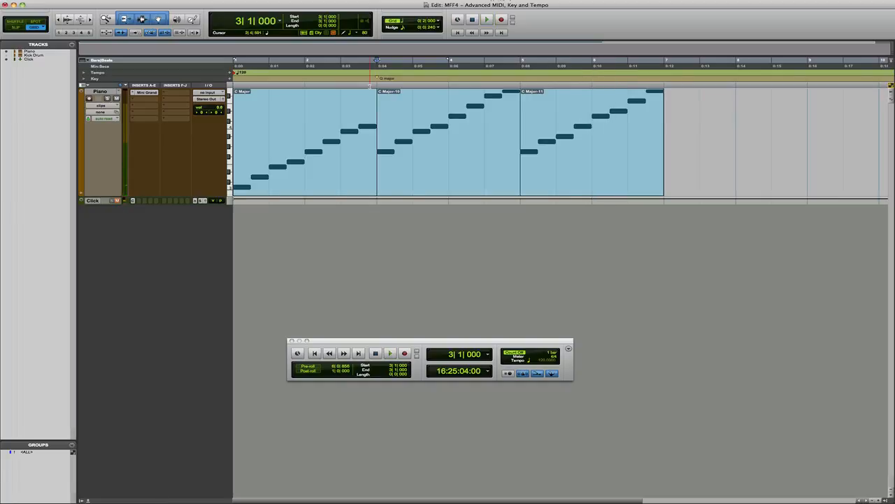
# Place the edit cursor at bar 5, show the hidden Kick Drum track and briefly view its Xpand2 instrument.
pyautogui.press('Tab')
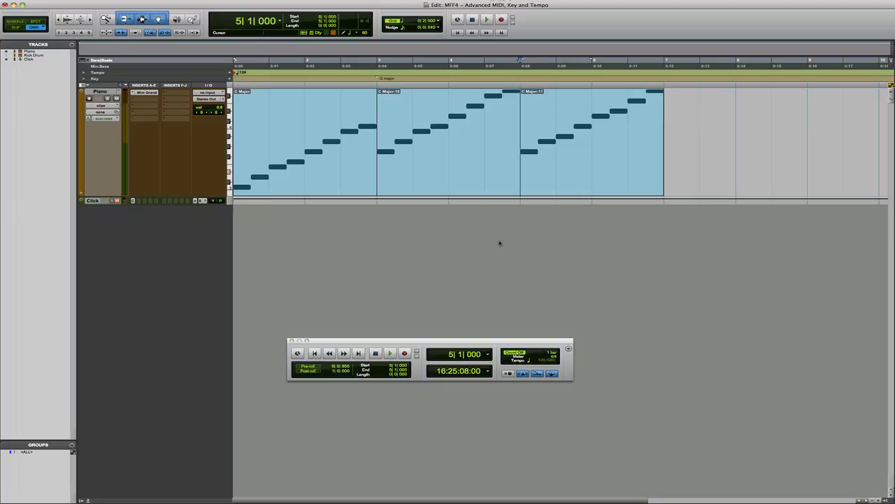
pyautogui.click(7, 55)
pyautogui.click(152, 202)
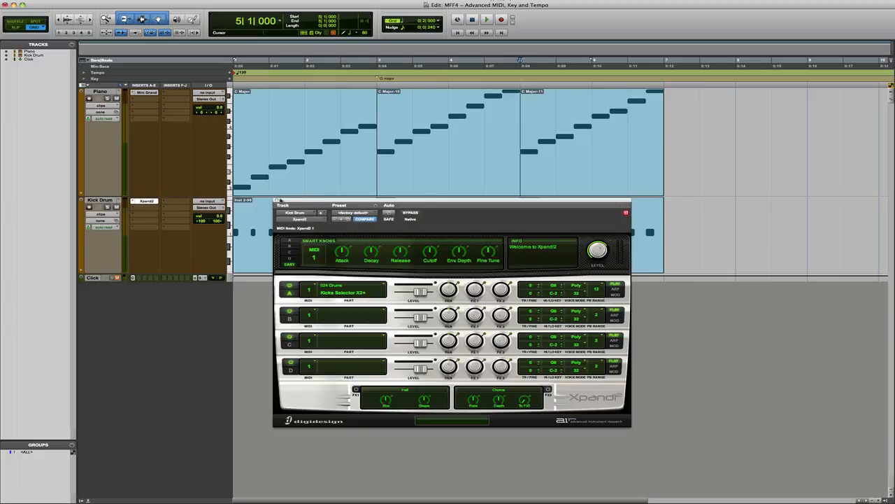
pyautogui.click(277, 201)
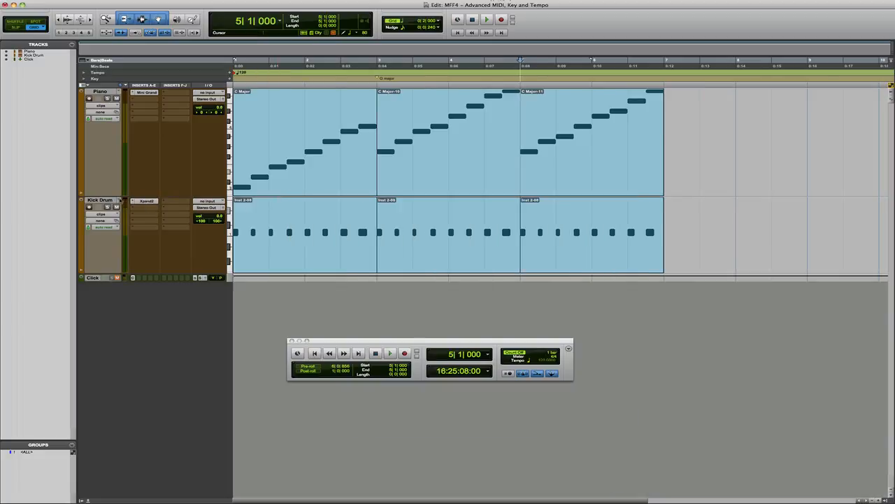
# Turn the Kick Drum track's Pitched option off and back on.
pyautogui.click(121, 200)
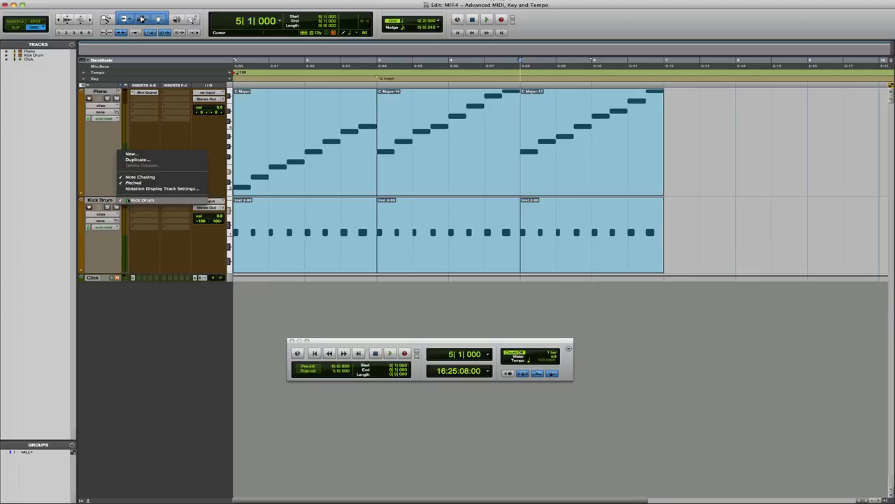
pyautogui.click(134, 183)
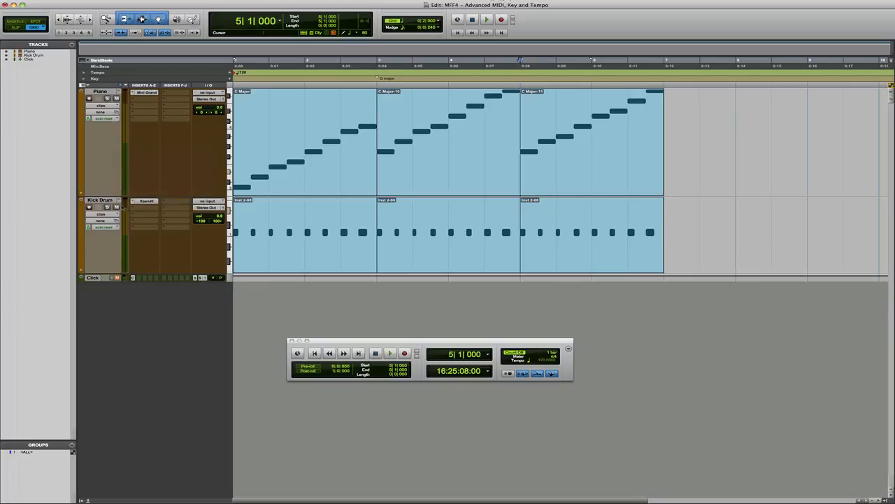
pyautogui.click(121, 201)
pyautogui.click(133, 183)
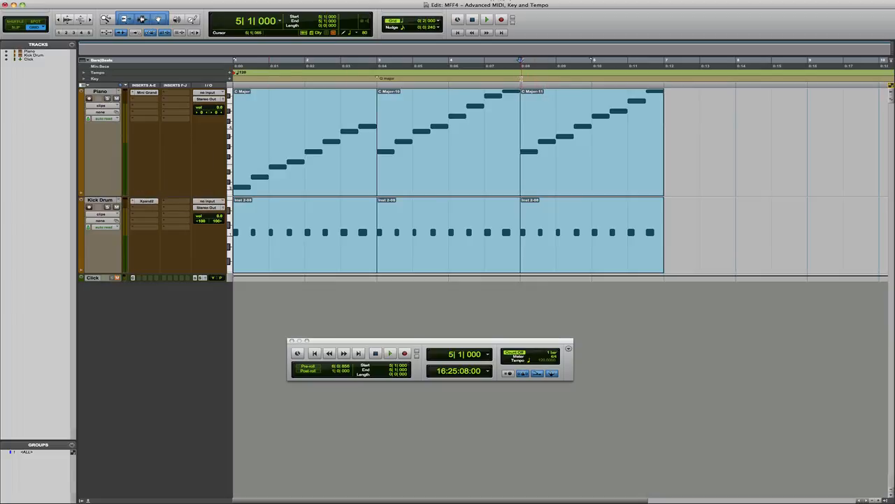
# Add a D major key change at bar 5 with pitched tracks, including the Kick Drum, transposed up diatonically.
pyautogui.keyDown('ctrl'); pyautogui.click(522, 79); pyautogui.keyUp('ctrl')
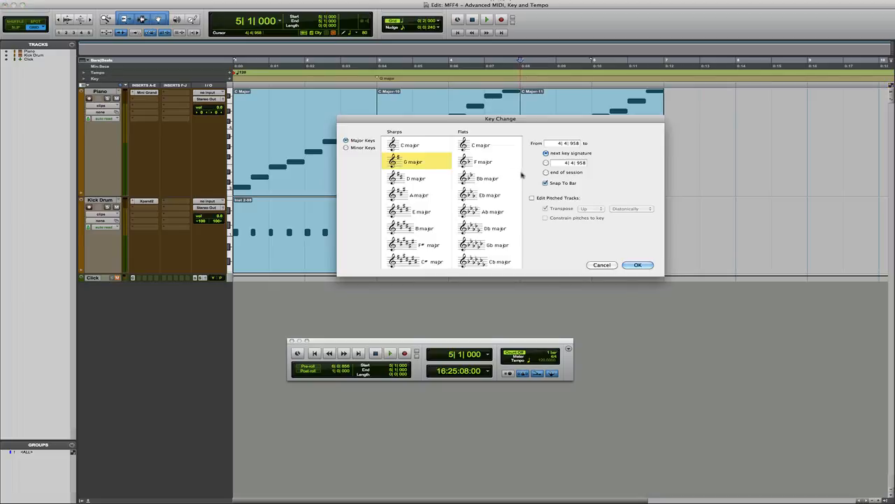
pyautogui.click(413, 179)
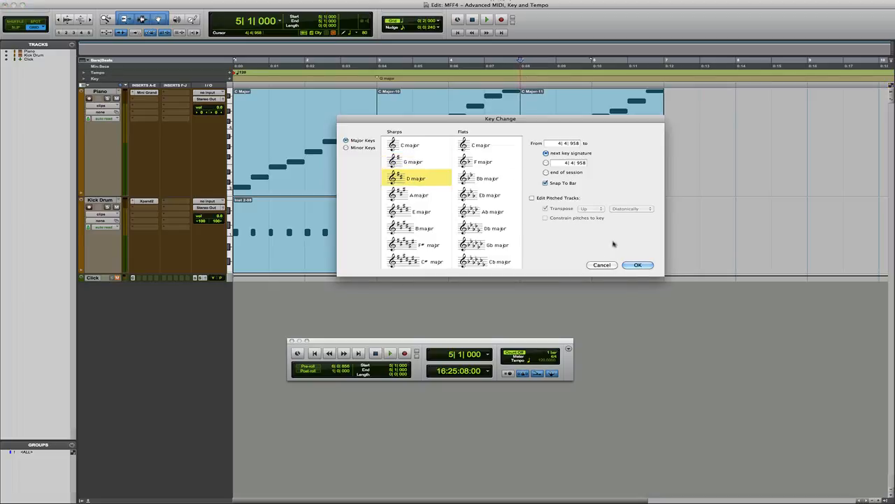
pyautogui.click(533, 198)
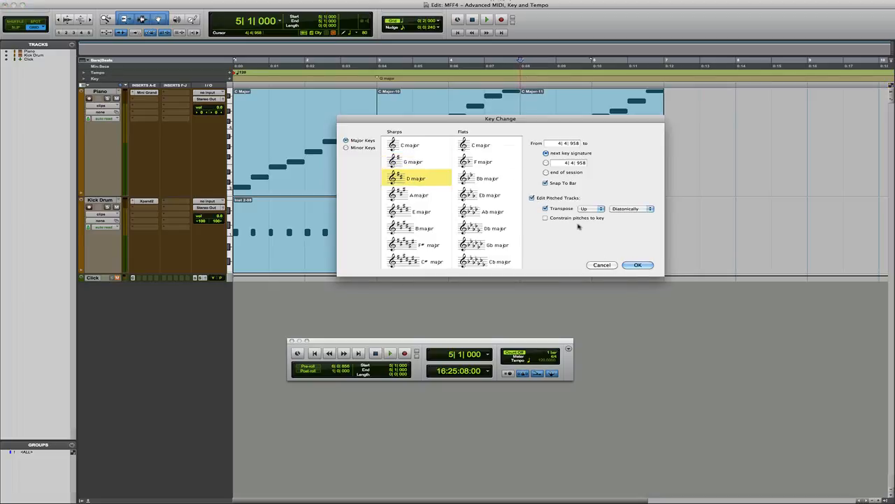
pyautogui.click(633, 264)
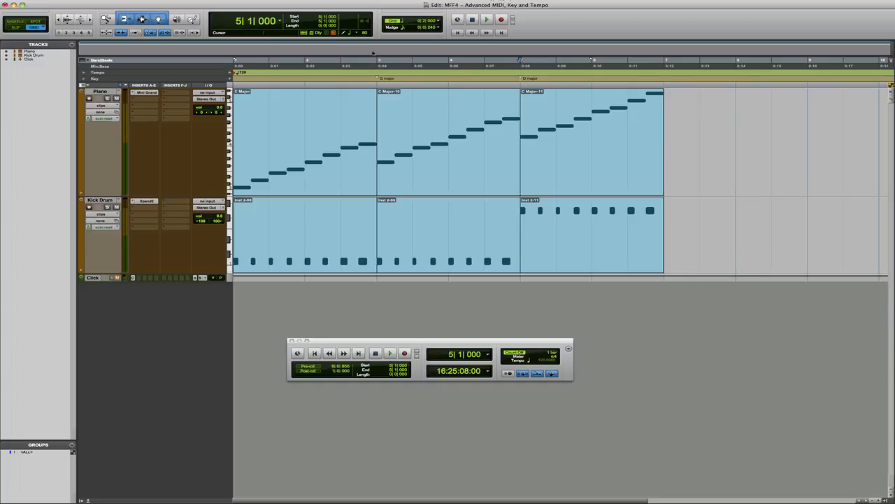
# Play the piano and kick drum from bar 3 and undo the D major key change.
pyautogui.click(369, 62)
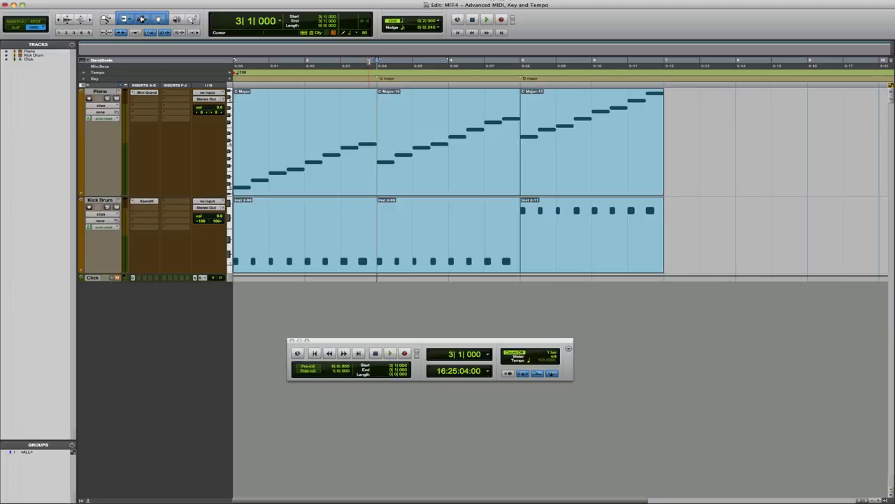
pyautogui.press('space')
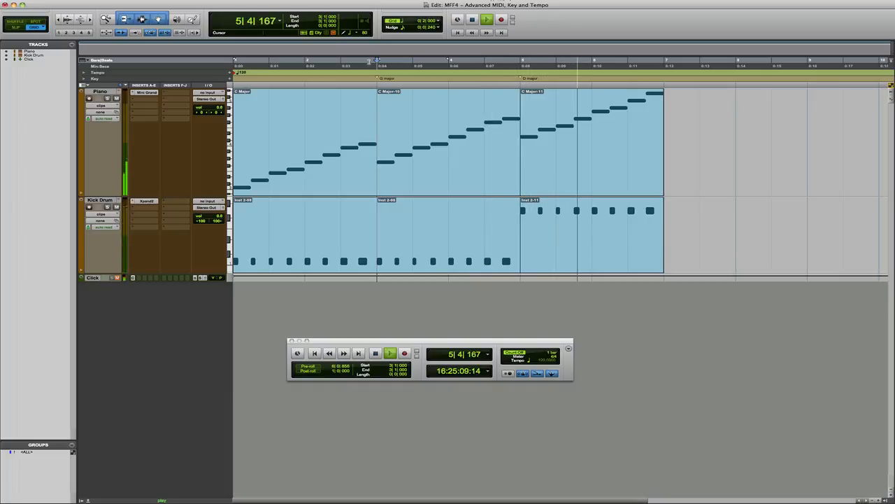
pyautogui.press('space')
pyautogui.press('super+z')
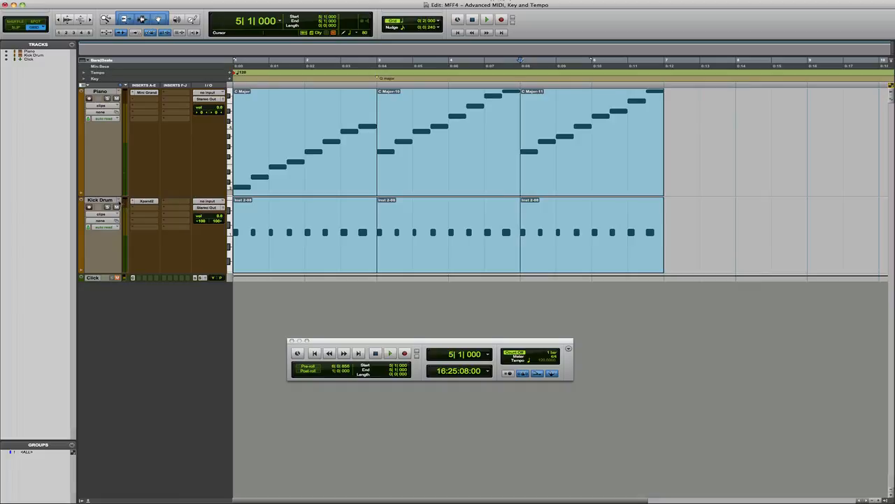
# Disable the Pitched option for the Kick Drum track.
pyautogui.click(120, 200)
pyautogui.click(121, 201)
pyautogui.click(120, 201)
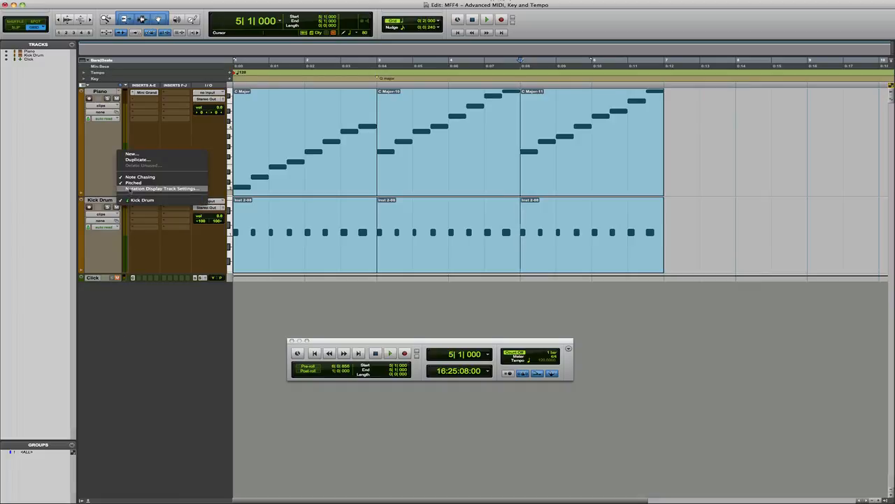
pyautogui.click(131, 184)
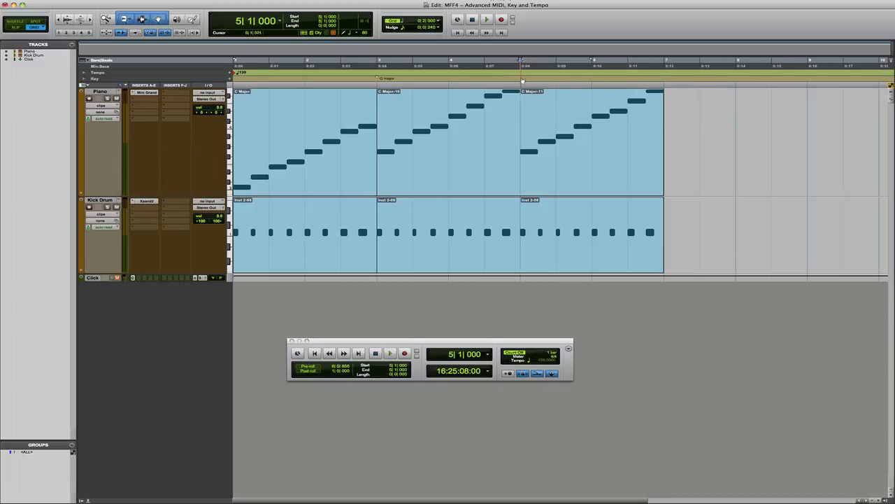
# Add a D major key change at bar 5 with pitched tracks transposed up diatonically.
pyautogui.click(522, 78)
pyautogui.click(418, 179)
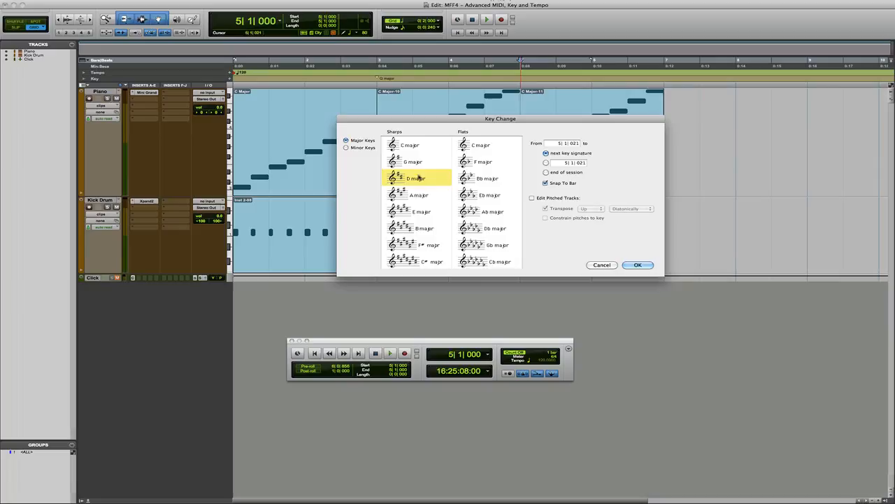
pyautogui.click(532, 198)
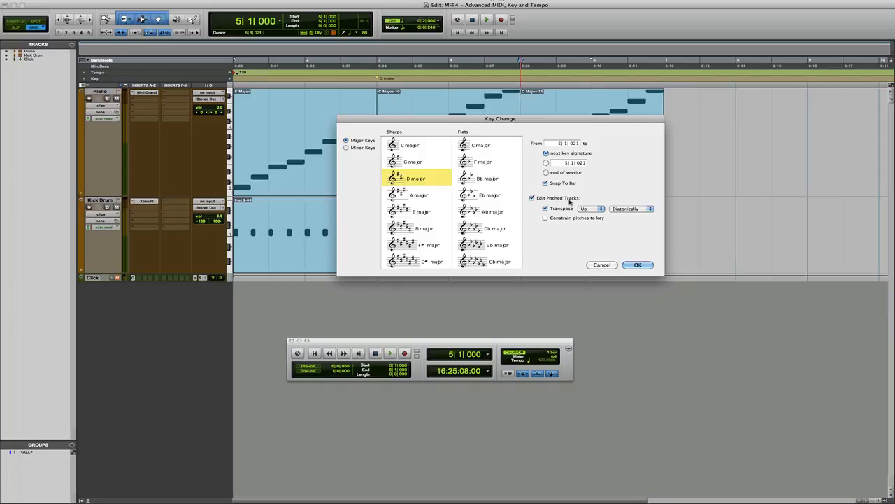
pyautogui.click(635, 265)
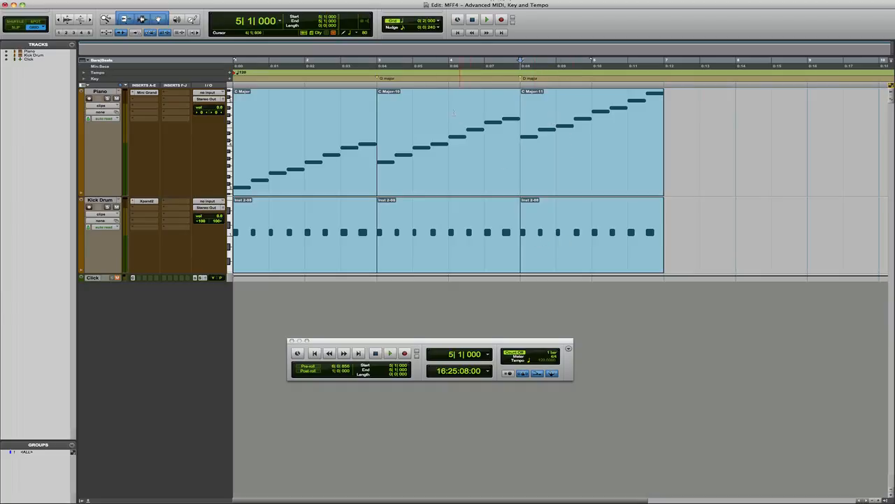
# Play the piano and kick drum clips from bar 3 into the D major section.
pyautogui.click(378, 134)
pyautogui.press('space')
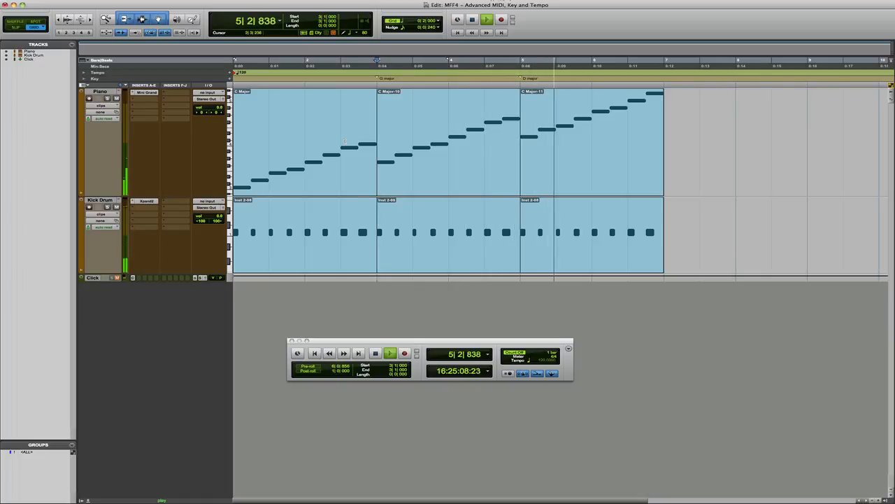
pyautogui.press('space')
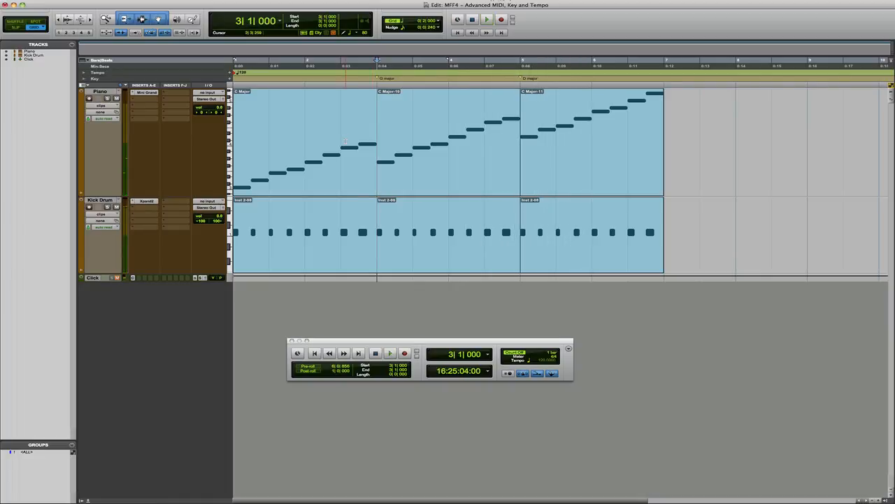